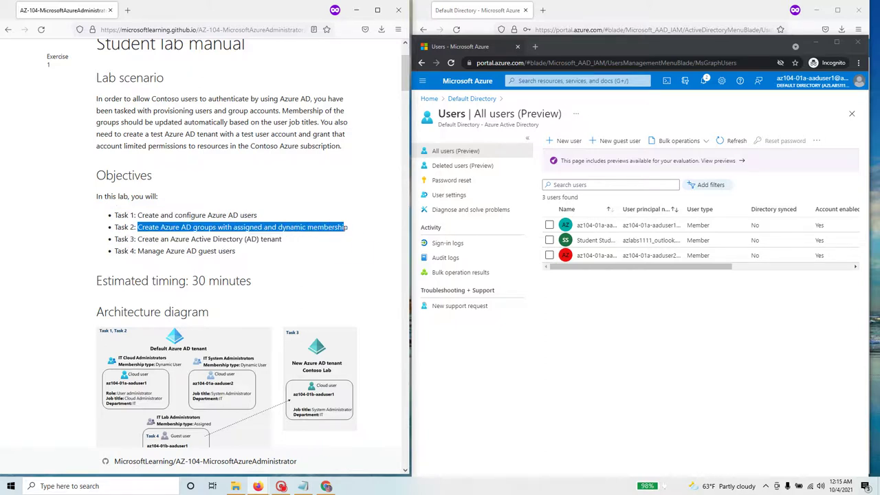
Read through the lab manual's objectives, Task 1 instructions and the opening of Task 2 on groups with assigned and dynamic membership.
{"action": "scroll", "coordinate": [358, 231], "scroll_direction": "down", "scroll_amount": 5}
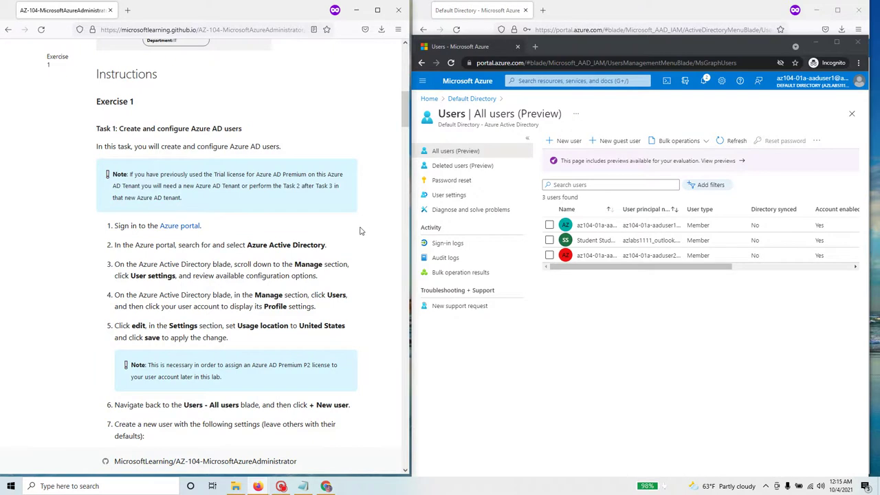
{"action": "scroll", "coordinate": [361, 230], "scroll_direction": "down", "scroll_amount": 10}
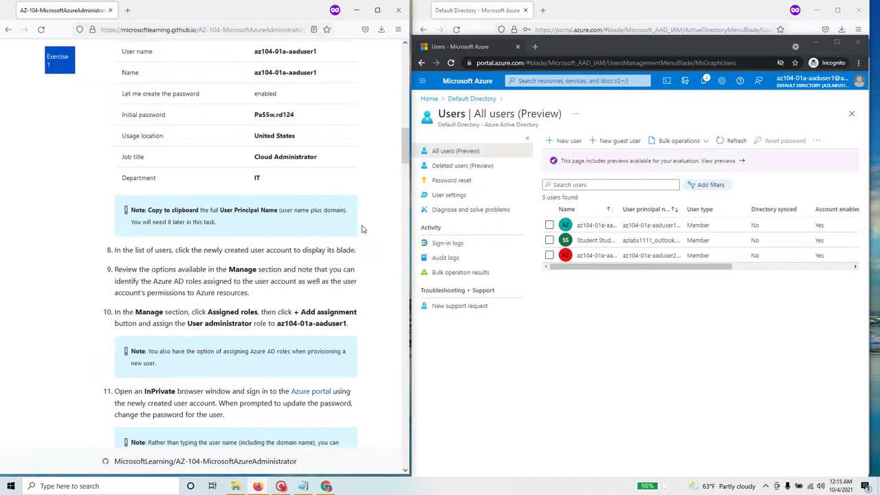
{"action": "scroll", "coordinate": [363, 229], "scroll_direction": "down", "scroll_amount": 3}
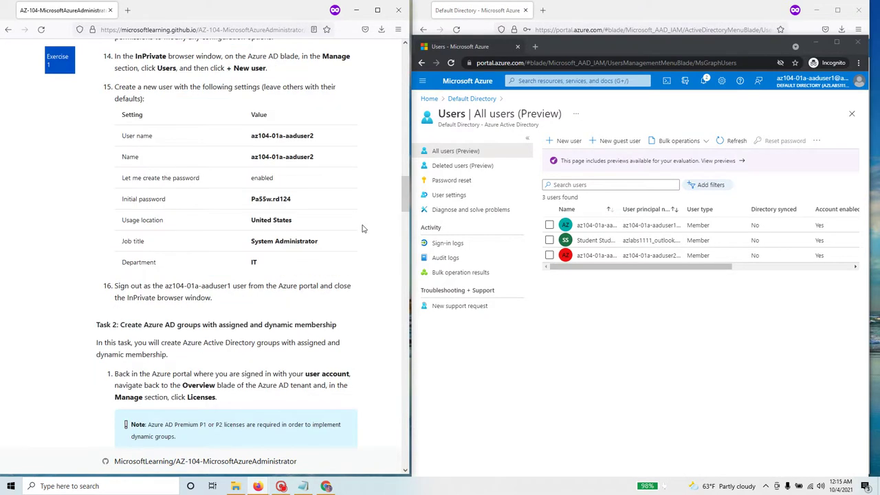
{"action": "scroll", "coordinate": [363, 227], "scroll_direction": "up", "scroll_amount": 15}
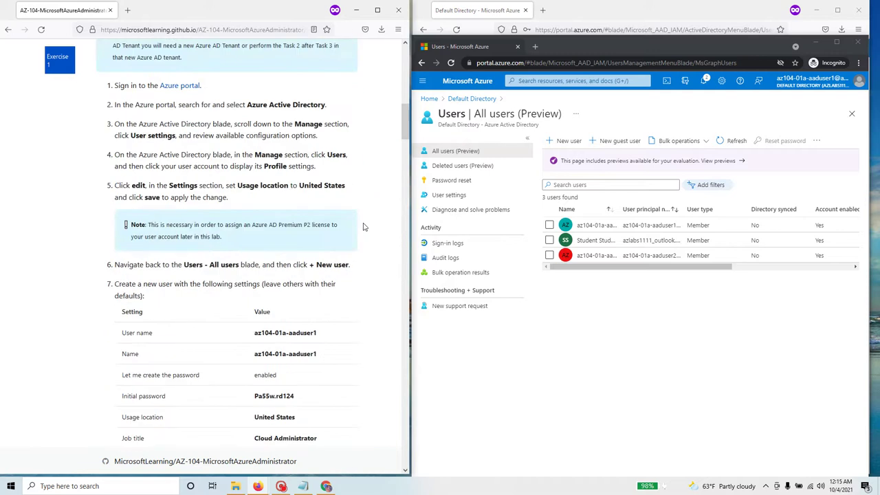
{"action": "scroll", "coordinate": [365, 226], "scroll_direction": "up", "scroll_amount": 5}
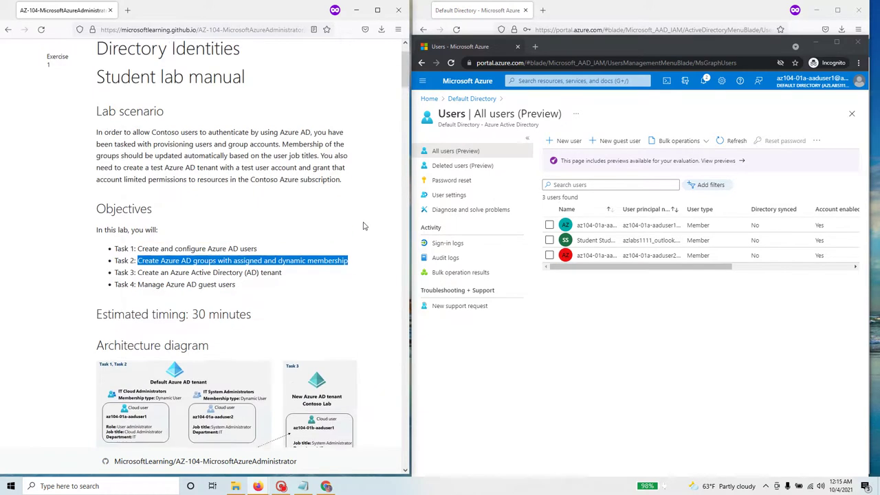
{"action": "scroll", "coordinate": [365, 226], "scroll_direction": "down", "scroll_amount": 5}
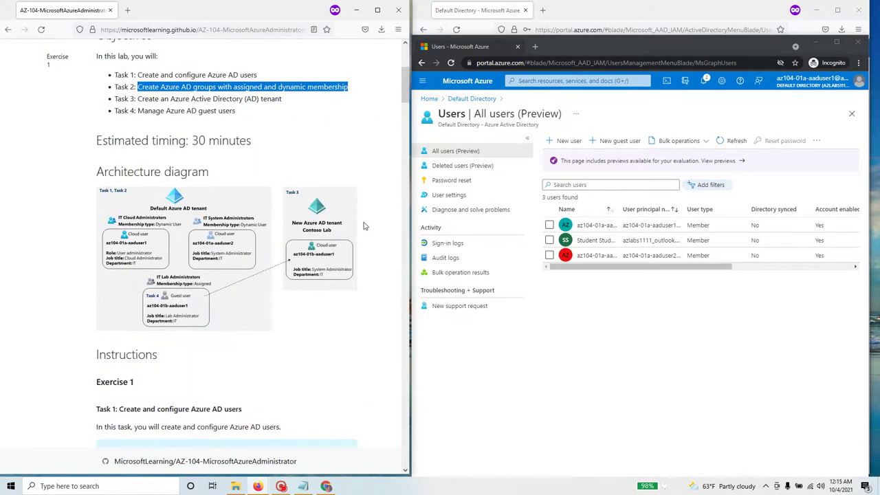
{"action": "scroll", "coordinate": [365, 226], "scroll_direction": "down", "scroll_amount": 15}
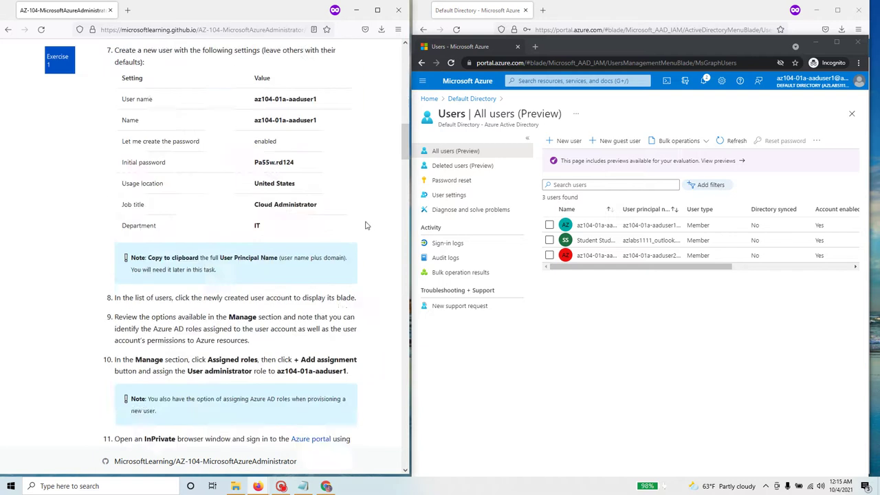
{"action": "scroll", "coordinate": [366, 226], "scroll_direction": "down", "scroll_amount": 3}
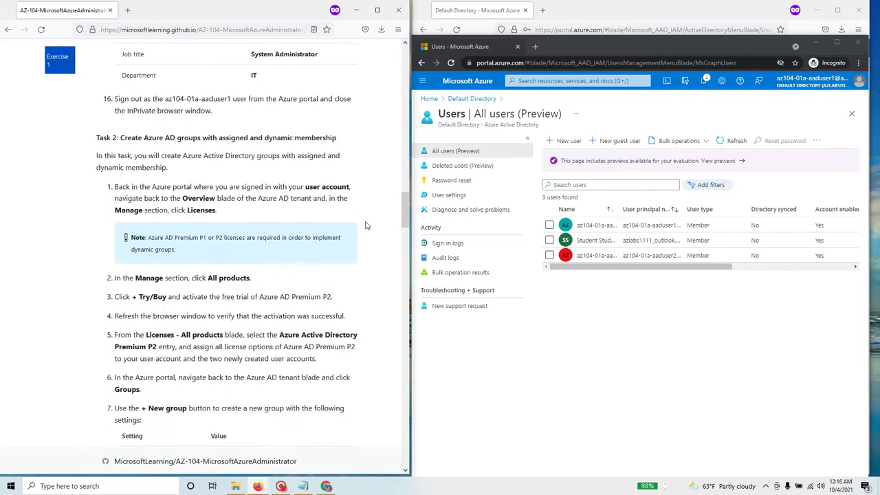
{"action": "left_click_drag", "start_coordinate": [121, 138], "coordinate": [349, 143]}
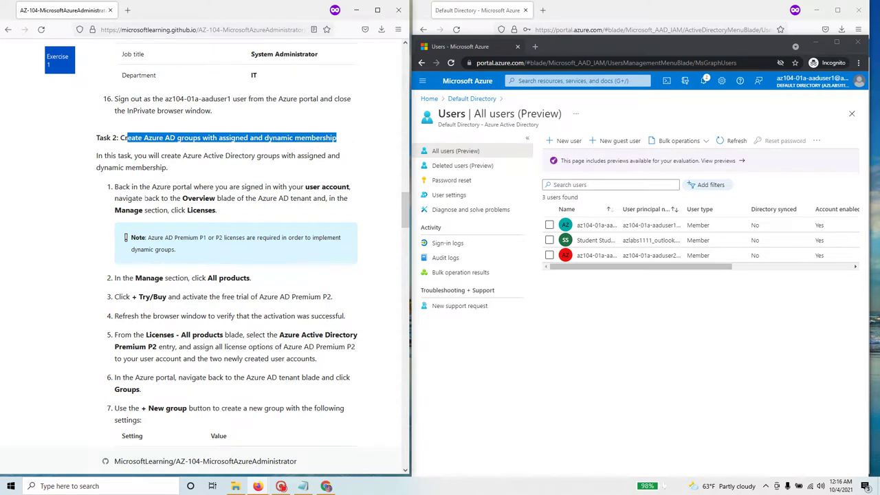
{"action": "left_click_drag", "start_coordinate": [115, 188], "coordinate": [161, 187]}
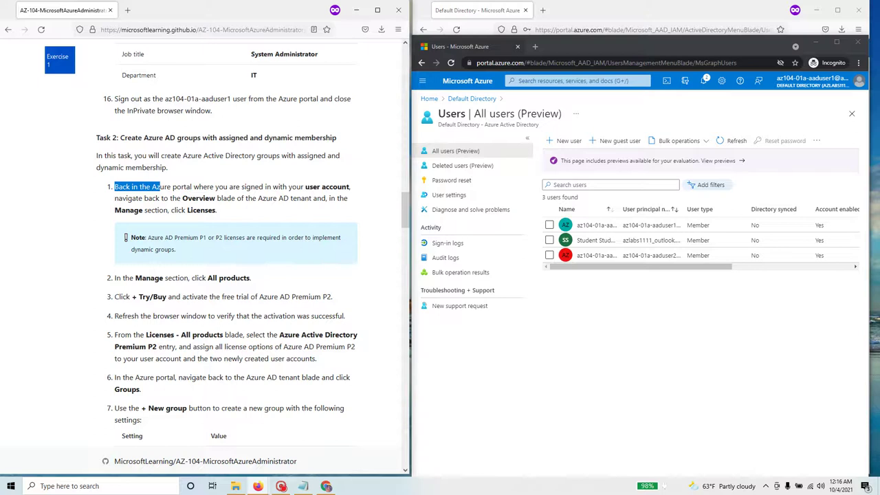
{"action": "left_click_drag", "start_coordinate": [192, 156], "coordinate": [344, 174]}
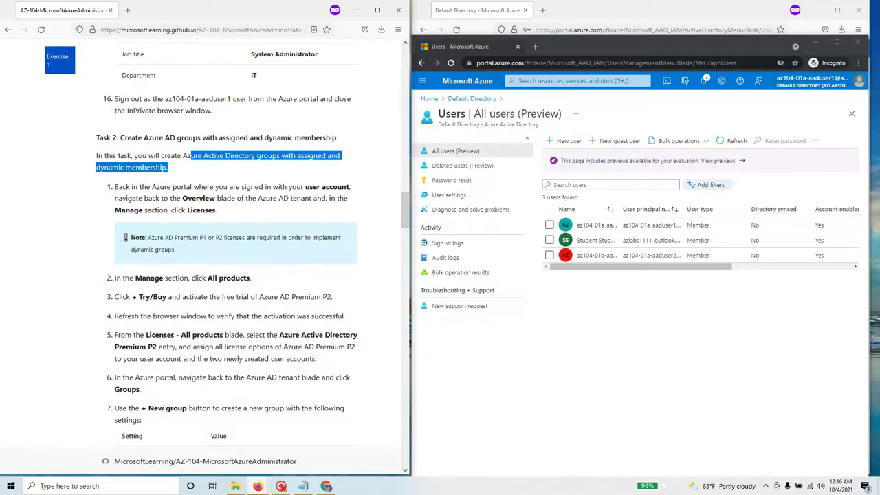
{"action": "left_click_drag", "start_coordinate": [305, 187], "coordinate": [351, 187]}
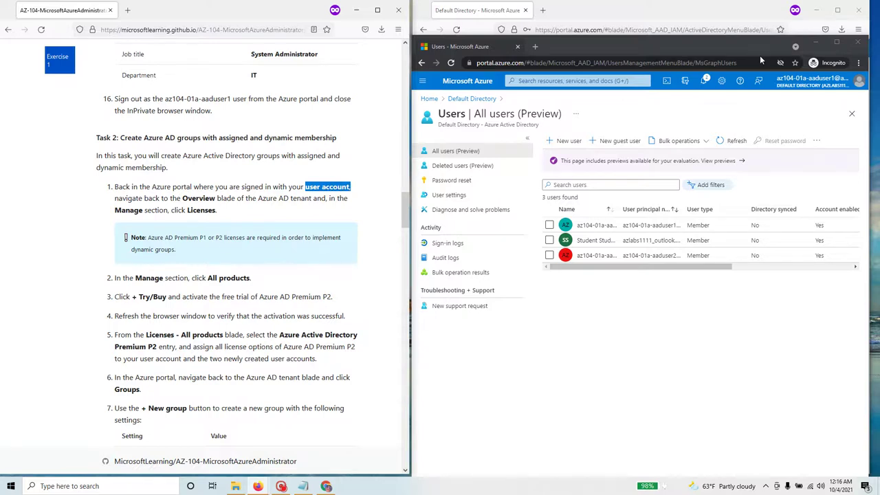
Switch to the Azure portal window signed in with the main user account and open the Licenses page of Azure Active Directory.
{"action": "left_click", "coordinate": [621, 14]}
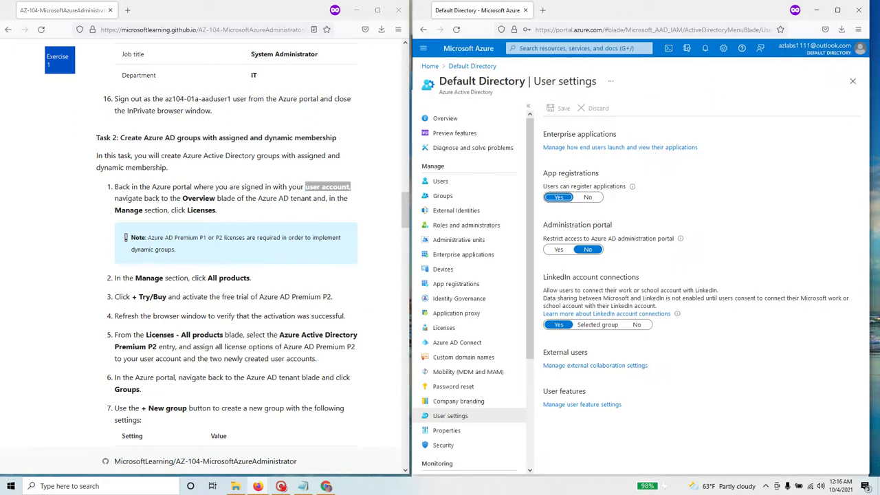
{"action": "left_click", "coordinate": [430, 67]}
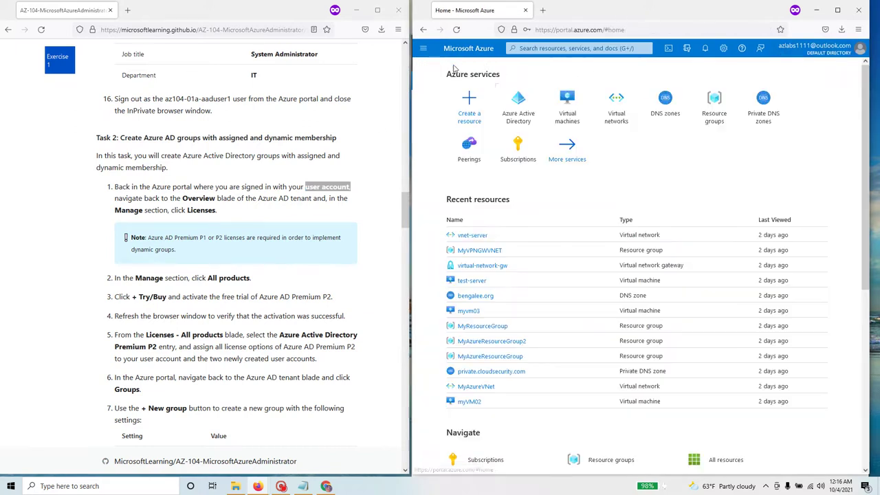
{"action": "left_click", "coordinate": [518, 115]}
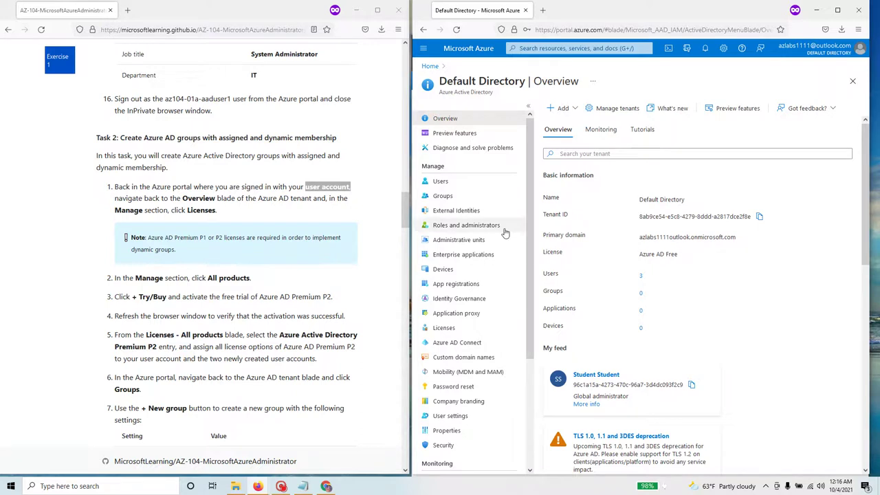
{"action": "left_click_drag", "start_coordinate": [454, 170], "coordinate": [422, 168]}
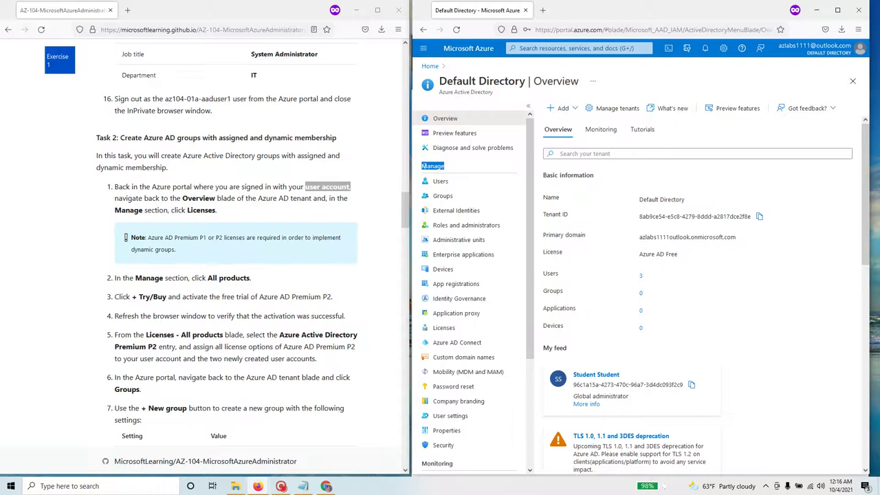
{"action": "left_click", "coordinate": [447, 328]}
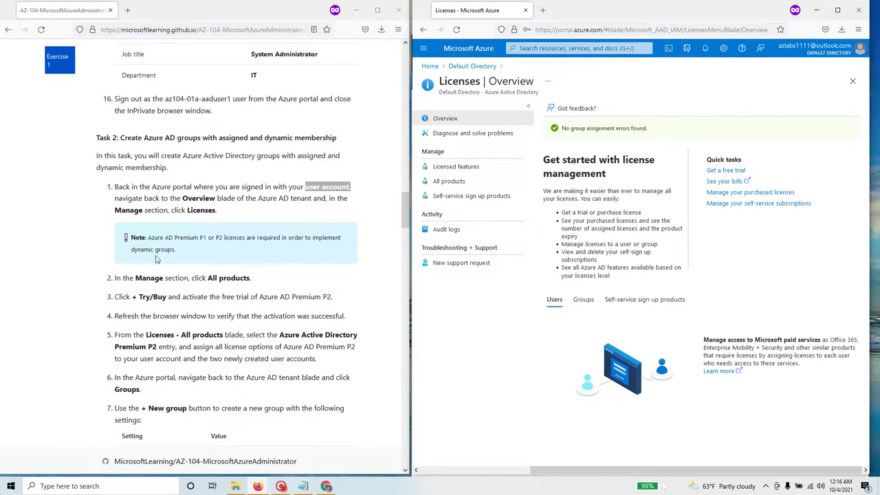
Review the lab's licence requirement for dynamic groups and open the list of all products under Licenses.
{"action": "left_click_drag", "start_coordinate": [148, 237], "coordinate": [180, 252]}
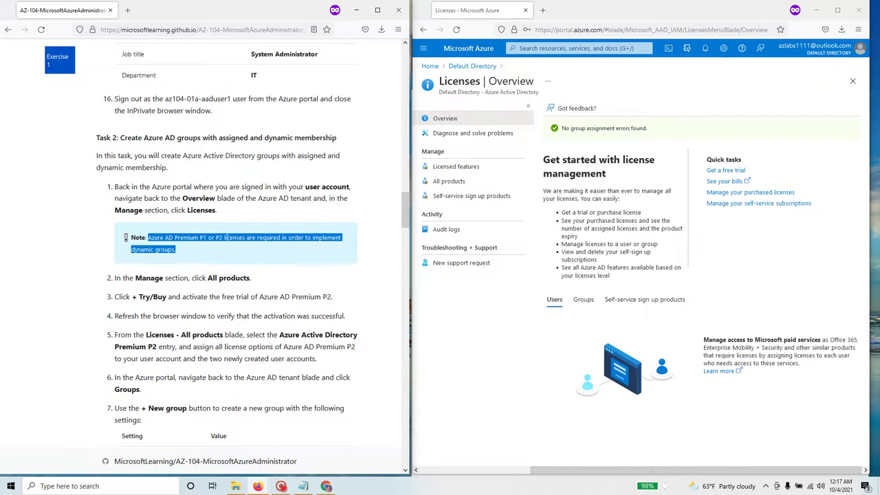
{"action": "left_click", "coordinate": [735, 171]}
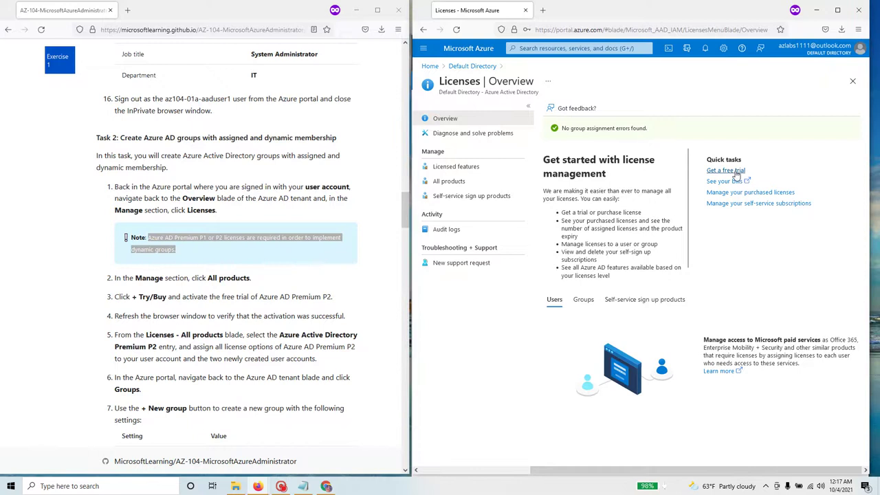
{"action": "scroll", "coordinate": [143, 290], "scroll_direction": "down", "scroll_amount": 1}
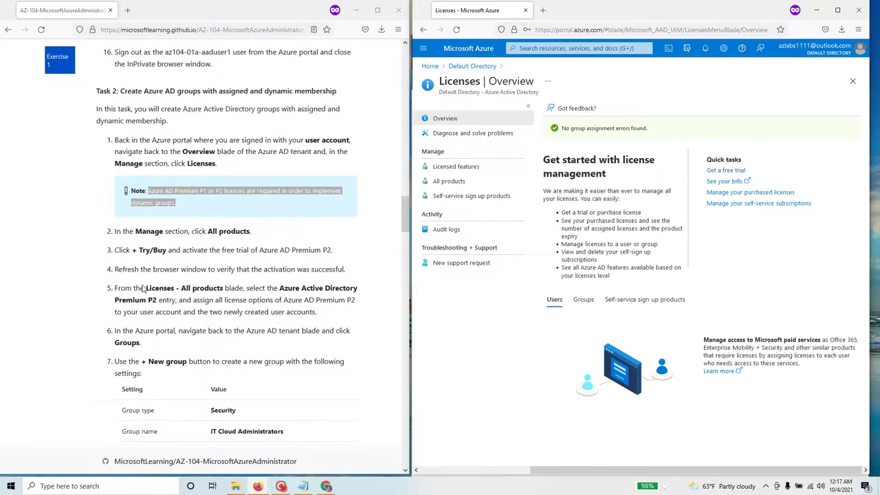
{"action": "scroll", "coordinate": [143, 290], "scroll_direction": "down", "scroll_amount": 1}
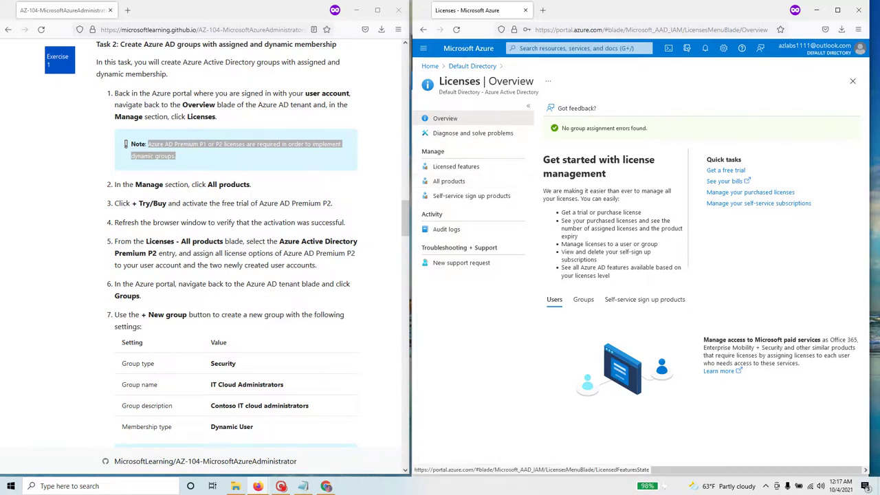
{"action": "left_click", "coordinate": [452, 182]}
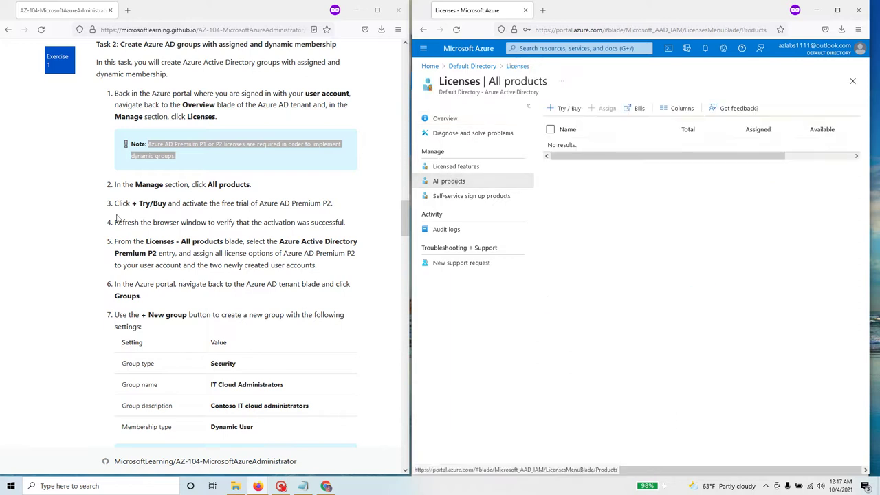
Activate the free trial of Azure AD Premium P2 for the directory.
{"action": "left_click", "coordinate": [570, 115]}
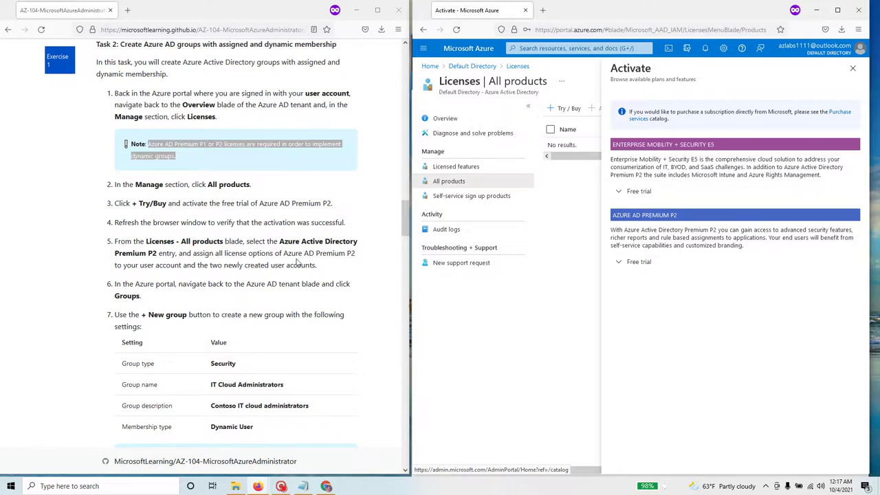
{"action": "left_click_drag", "start_coordinate": [283, 253], "coordinate": [119, 253]}
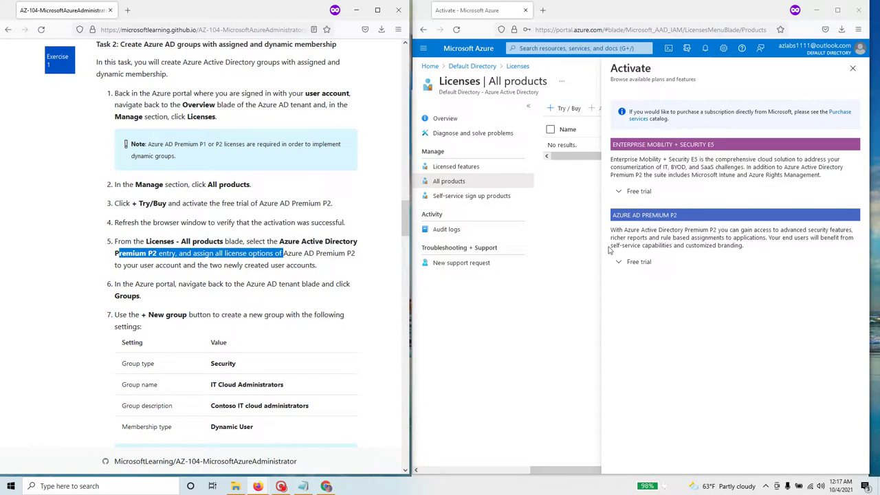
{"action": "left_click", "coordinate": [643, 264]}
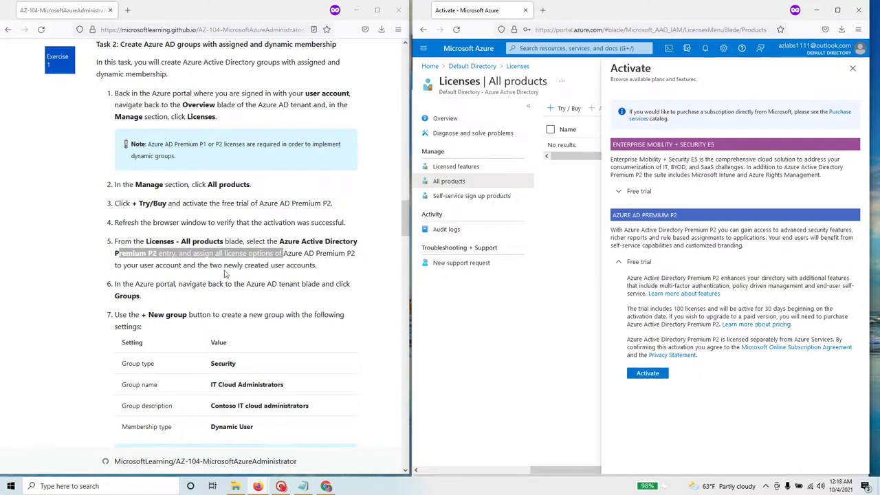
{"action": "left_click", "coordinate": [647, 373]}
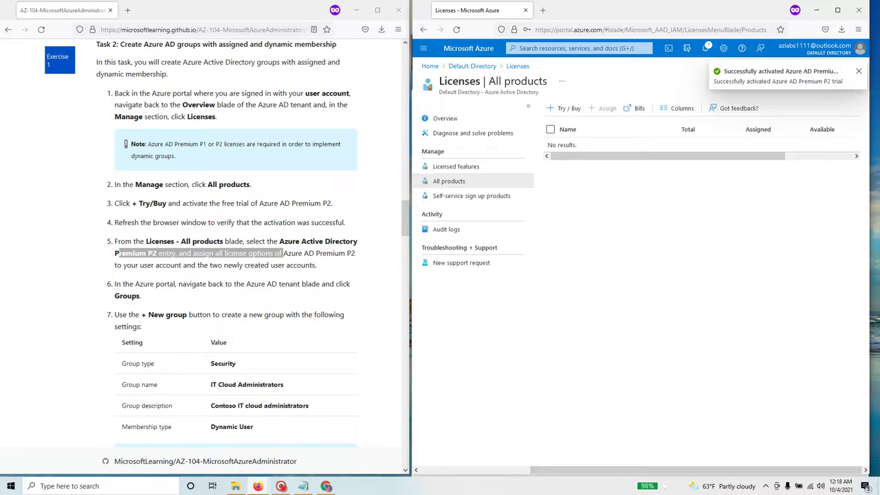
Refresh the portal page and check the Azure Active Directory Premium P2 entry across its licence columns.
{"action": "left_click", "coordinate": [108, 230]}
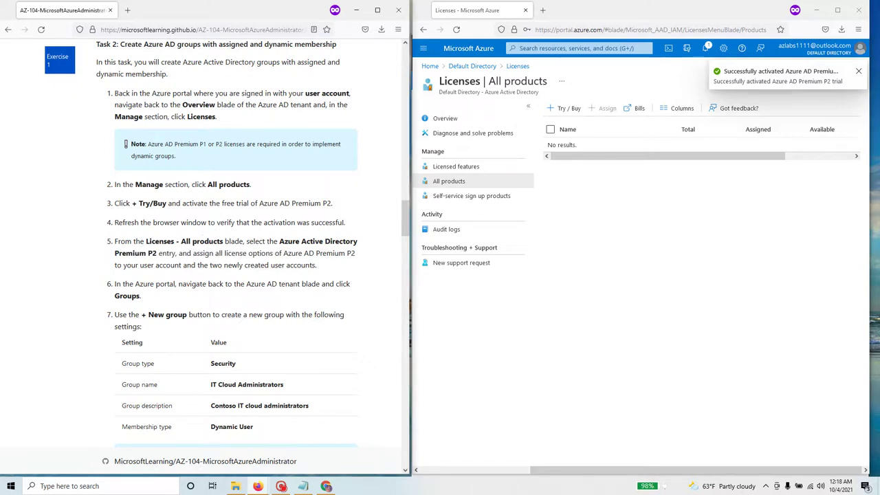
{"action": "left_click_drag", "start_coordinate": [345, 222], "coordinate": [124, 222]}
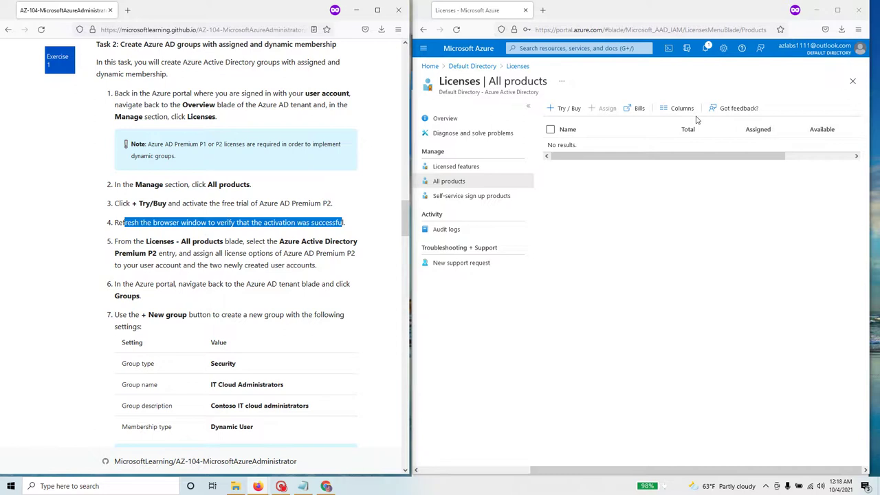
{"action": "left_click", "coordinate": [458, 31]}
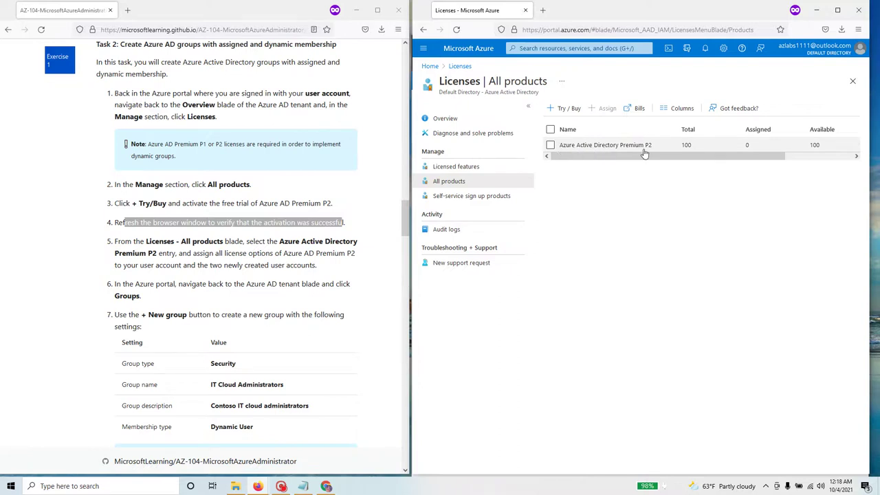
{"action": "left_click_drag", "start_coordinate": [655, 157], "coordinate": [704, 157]}
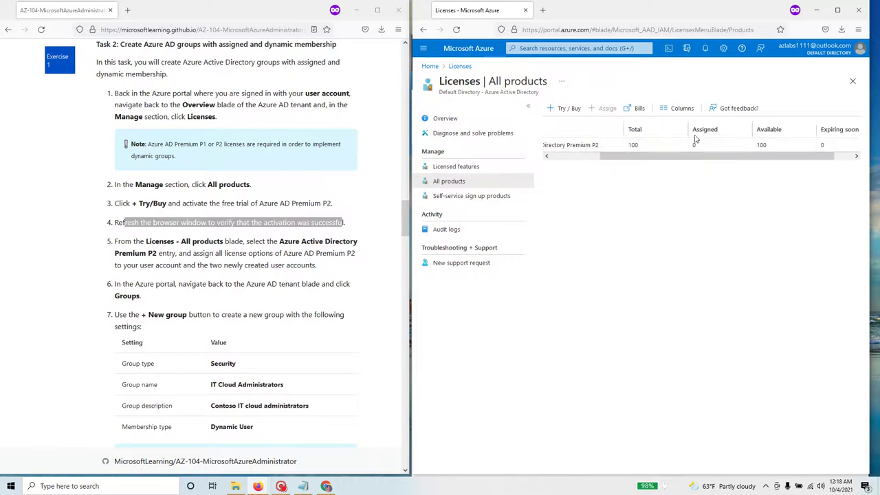
{"action": "left_click_drag", "start_coordinate": [699, 154], "coordinate": [785, 157]}
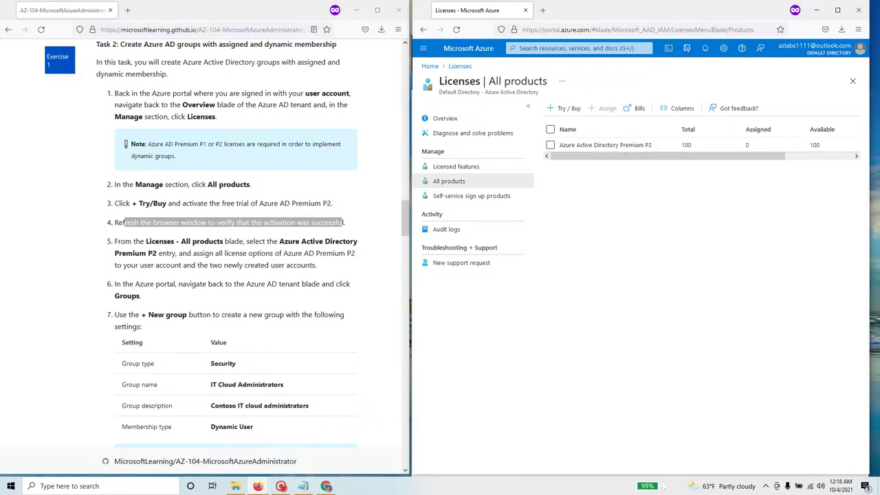
Open the licensed users of Azure Active Directory Premium P2 and review which accounts the lab manual wants licensed.
{"action": "left_click", "coordinate": [168, 249]}
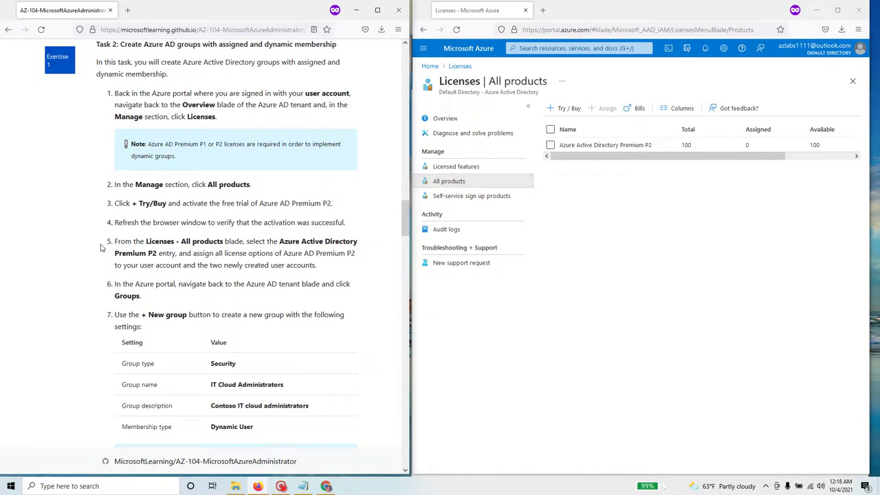
{"action": "left_click", "coordinate": [639, 148]}
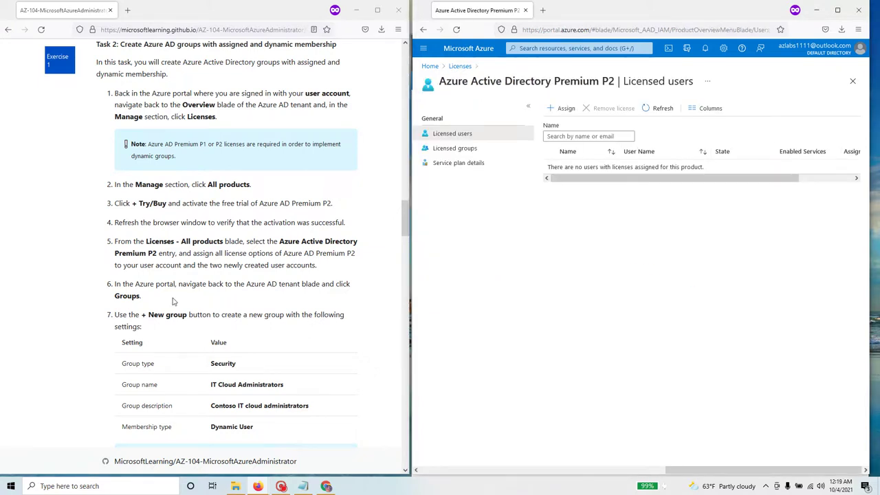
{"action": "left_click_drag", "start_coordinate": [115, 284], "coordinate": [278, 285]}
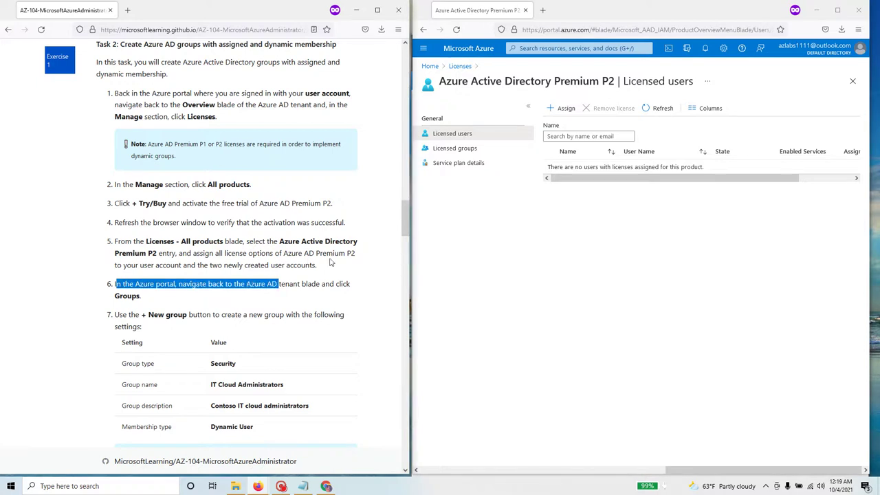
{"action": "left_click_drag", "start_coordinate": [122, 265], "coordinate": [317, 266]}
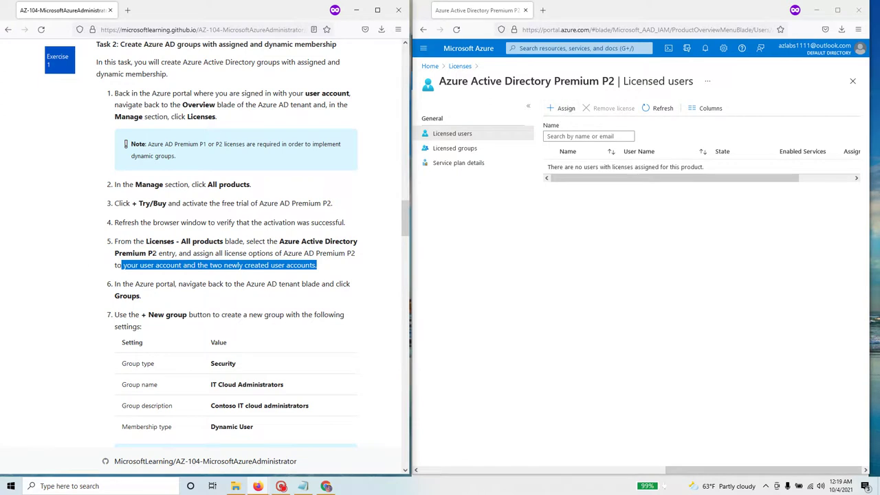
Start a licence assignment for Azure AD Premium P2 and add the users az104-01a-aaduser1 and az104-01a-aaduser2.
{"action": "mouse_move", "coordinate": [193, 253]}
{"action": "left_mouse_down"}
{"action": "mouse_move", "coordinate": [346, 253]}
{"action": "mouse_move", "coordinate": [196, 265]}
{"action": "left_mouse_up"}
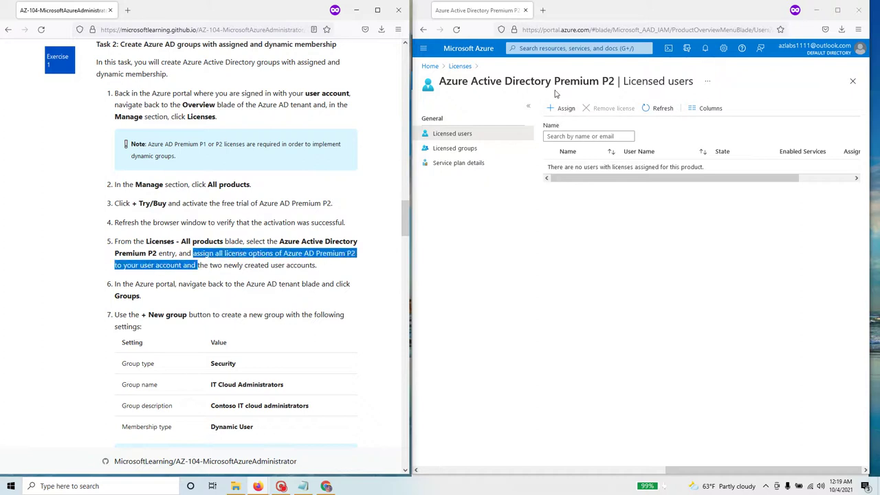
{"action": "left_click", "coordinate": [564, 108]}
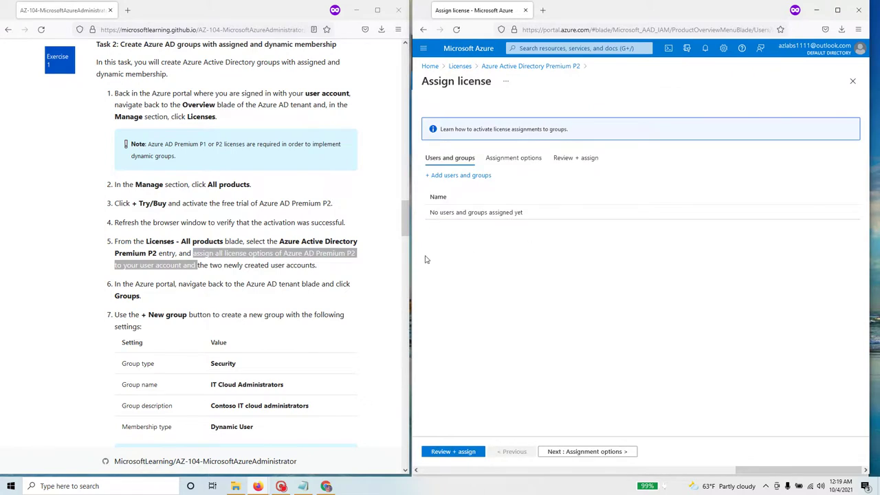
{"action": "left_click", "coordinate": [469, 176]}
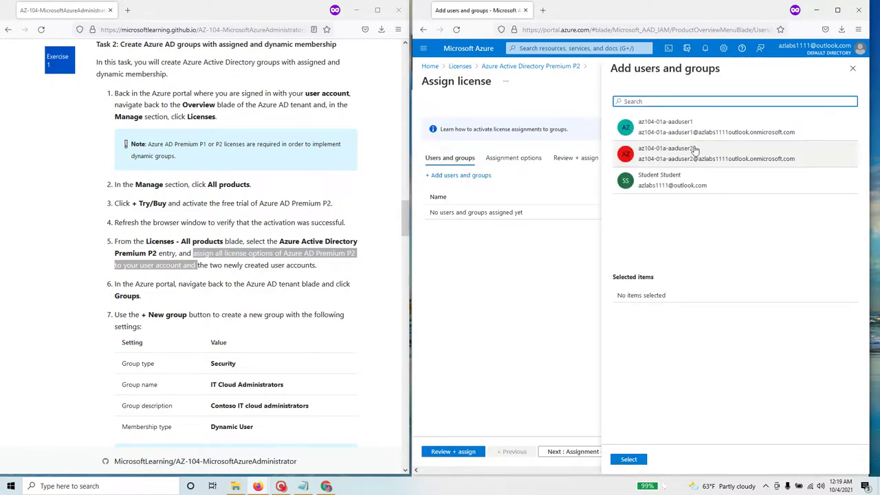
{"action": "left_click", "coordinate": [688, 128]}
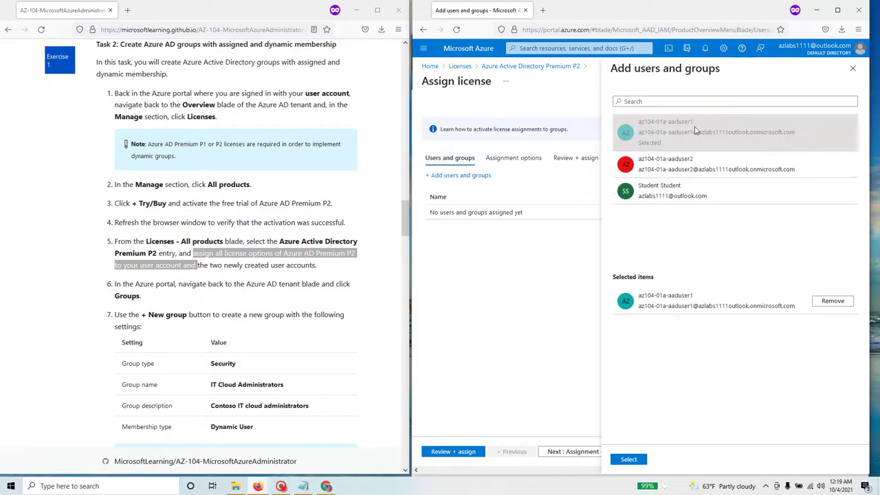
{"action": "left_click", "coordinate": [681, 168]}
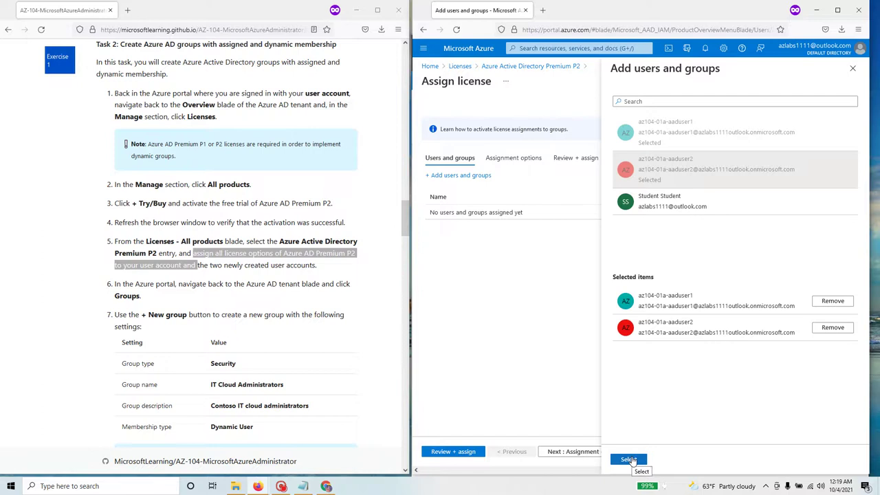
{"action": "left_click", "coordinate": [629, 459]}
Review and submit the licence assignment for the two lab users, and return to the list of all licensed products.
{"action": "left_click_drag", "start_coordinate": [210, 265], "coordinate": [318, 273]}
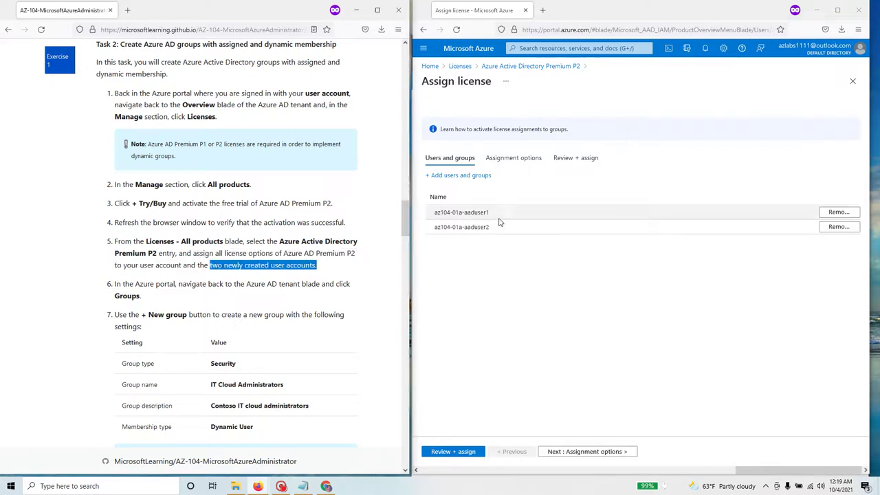
{"action": "scroll", "coordinate": [151, 298], "scroll_direction": "down", "scroll_amount": 3}
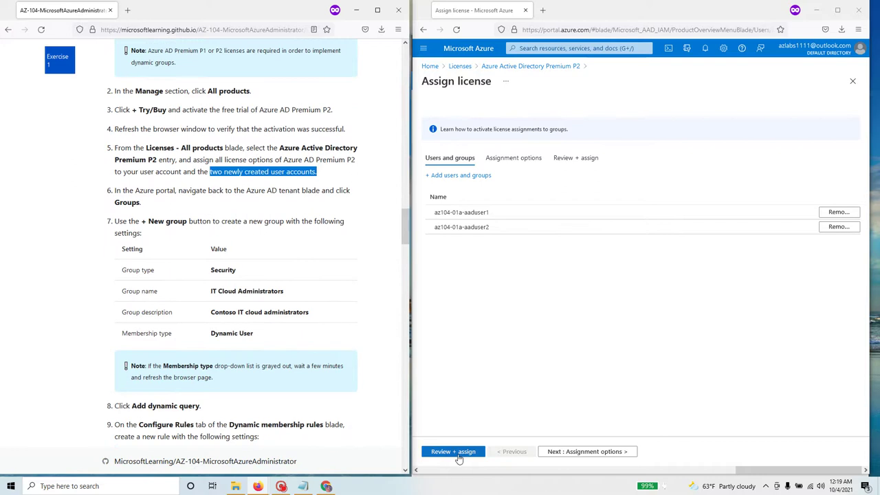
{"action": "left_click", "coordinate": [457, 453]}
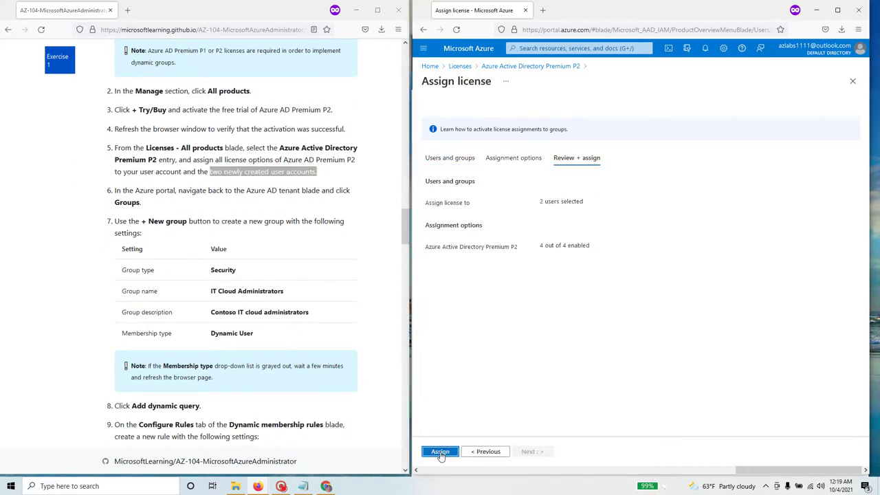
{"action": "left_click", "coordinate": [440, 453]}
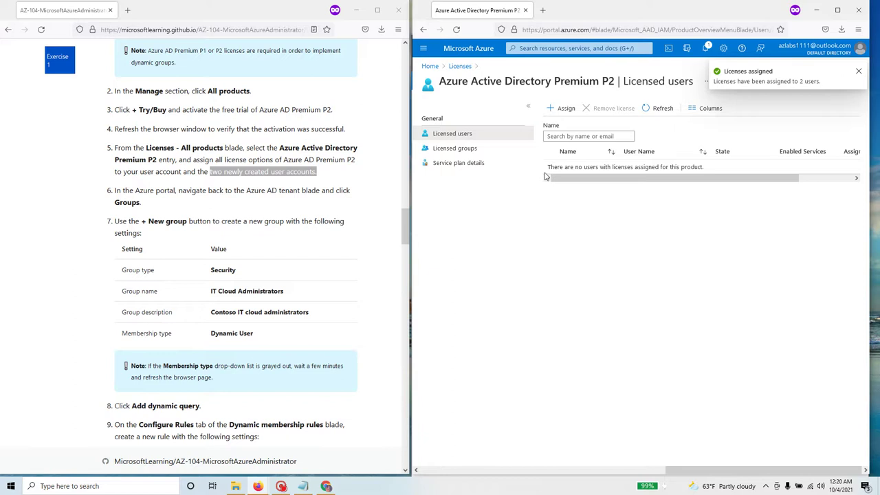
{"action": "left_click", "coordinate": [460, 66]}
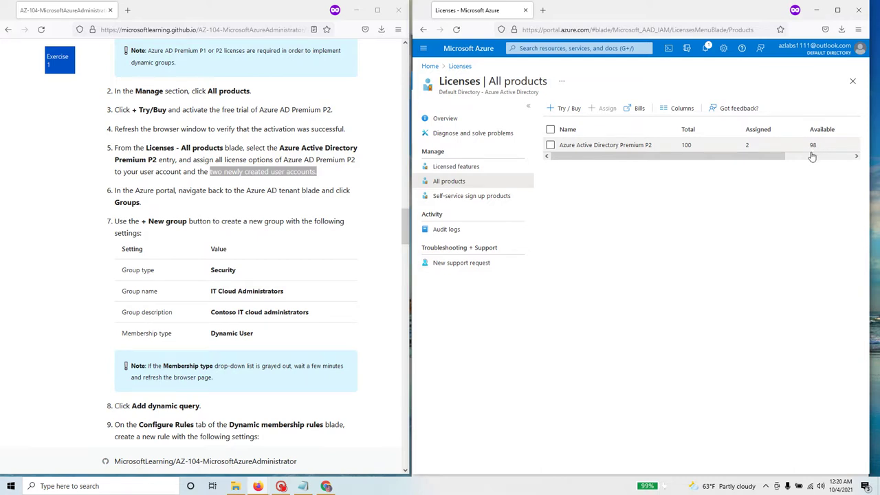
Read the lab's instruction on reaching the groups and open the Groups page of the Azure AD tenant.
{"action": "left_click", "coordinate": [219, 208]}
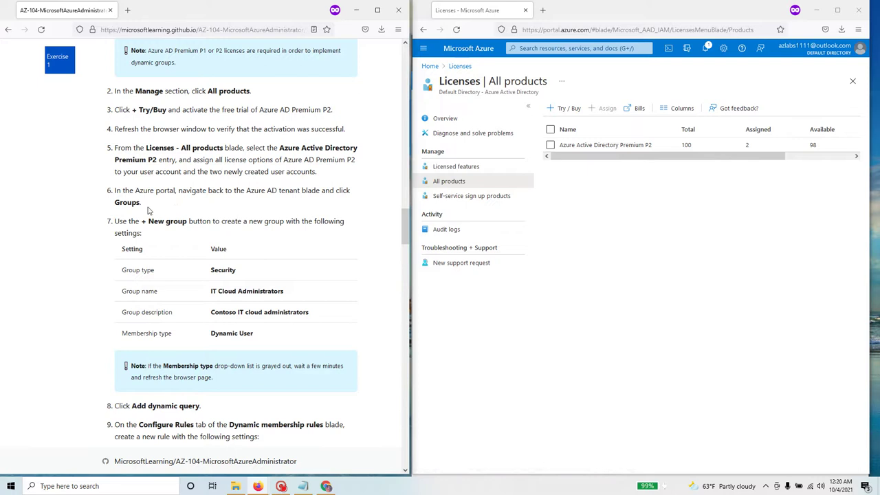
{"action": "left_click_drag", "start_coordinate": [147, 210], "coordinate": [115, 195]}
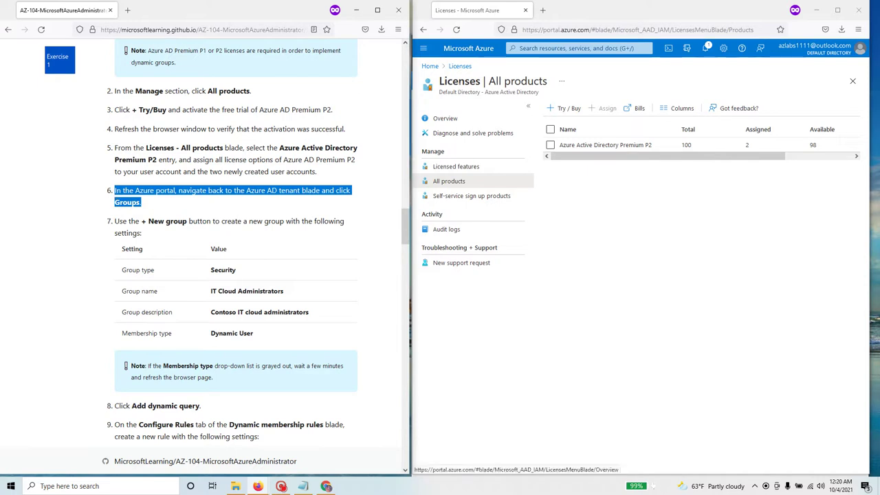
{"action": "left_click", "coordinate": [433, 68]}
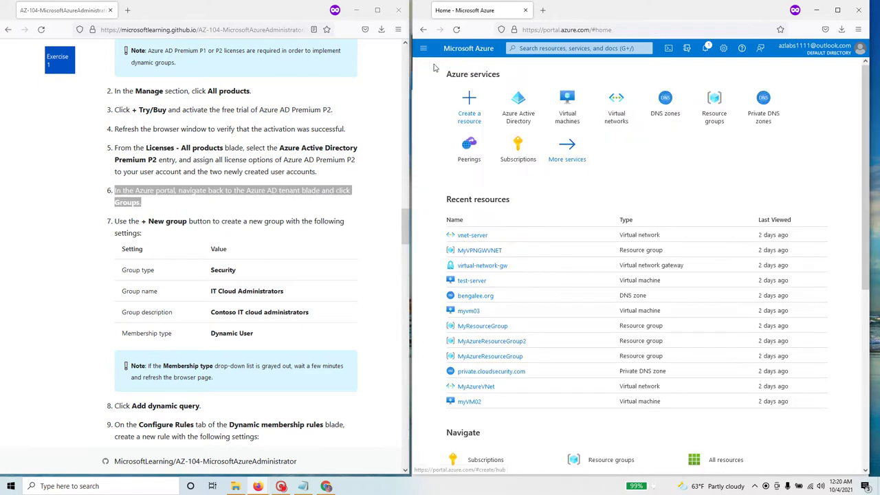
{"action": "left_click", "coordinate": [528, 115]}
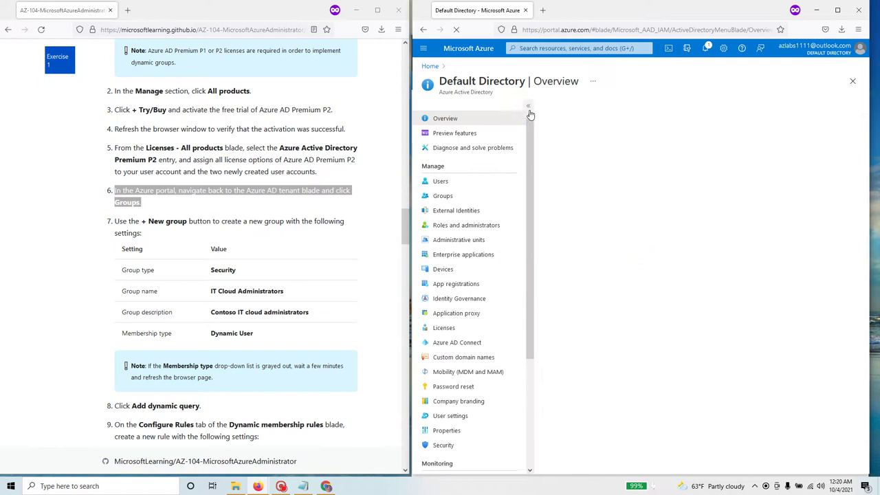
{"action": "left_click", "coordinate": [452, 197]}
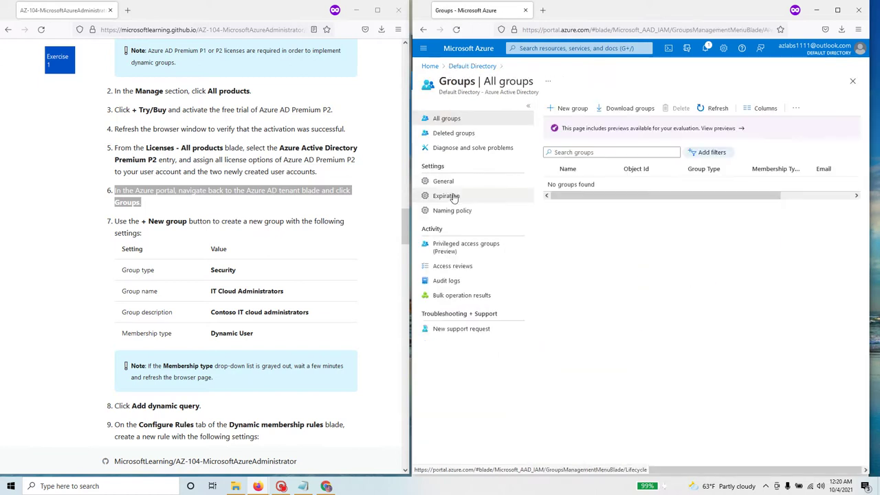
Start a new Security group with the name IT Cloud Administrators and the description Contoso IT cloud administrators.
{"action": "left_click", "coordinate": [578, 109]}
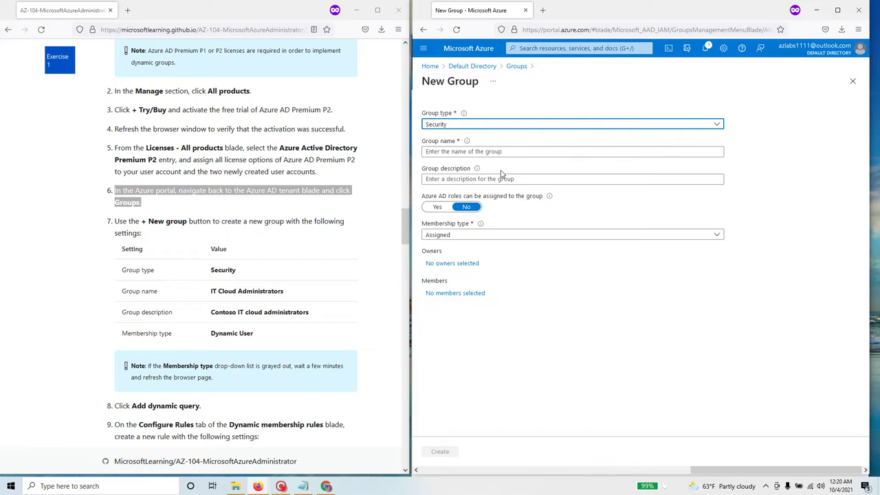
{"action": "double_click", "coordinate": [223, 270]}
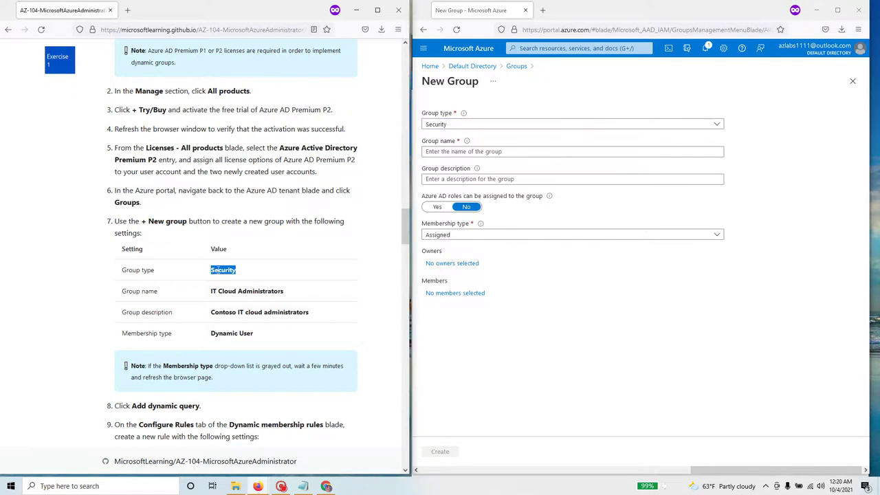
{"action": "right_click", "coordinate": [223, 271]}
{"action": "left_click", "coordinate": [244, 284]}
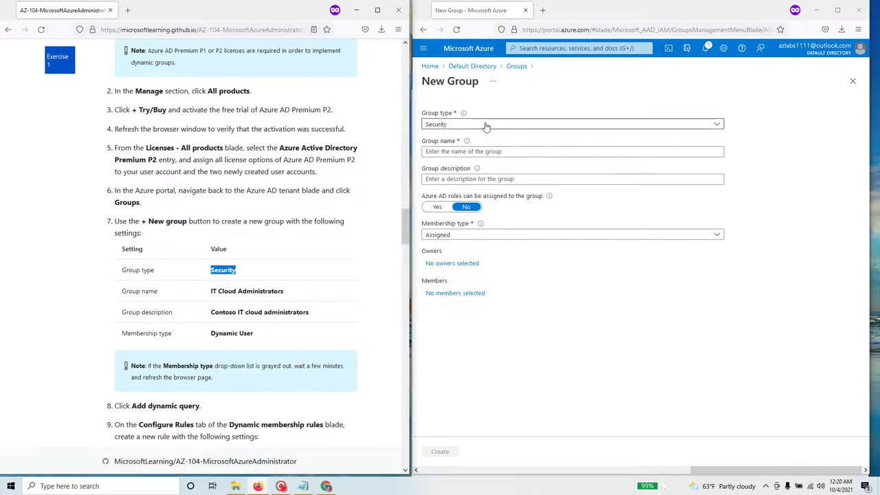
{"action": "left_click_drag", "start_coordinate": [284, 292], "coordinate": [213, 294]}
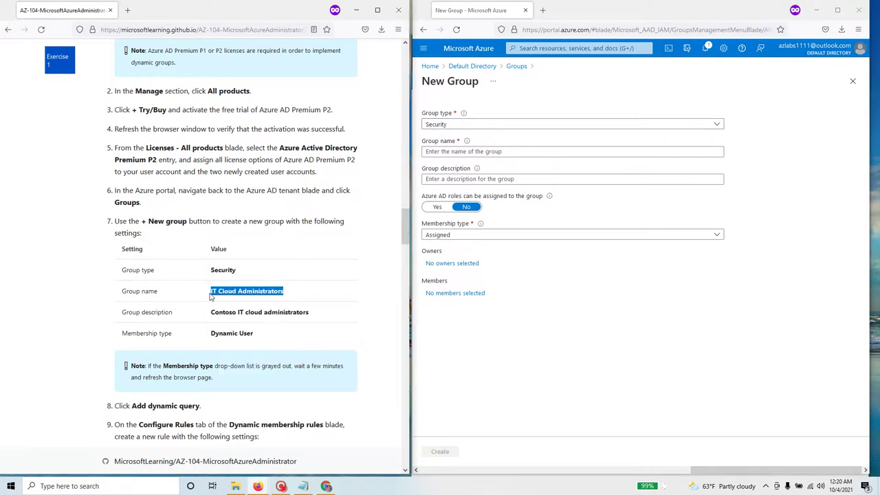
{"action": "left_click", "coordinate": [509, 152]}
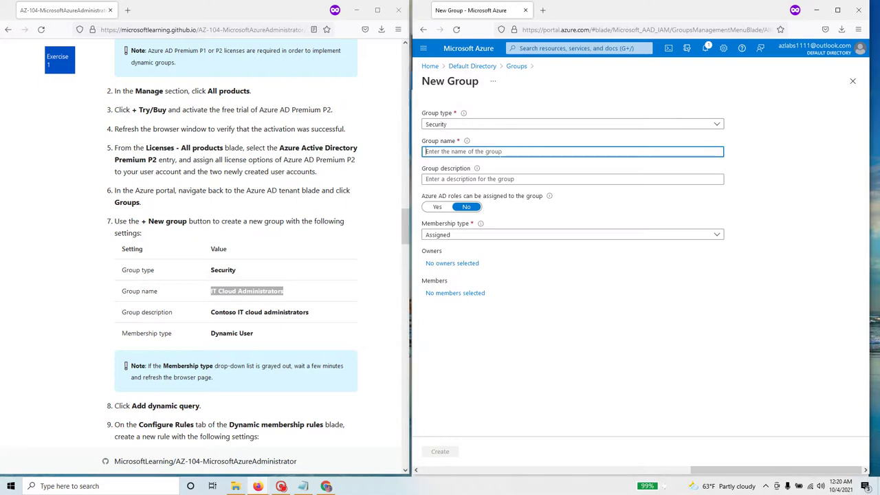
{"action": "key", "text": "ctrl+v"}
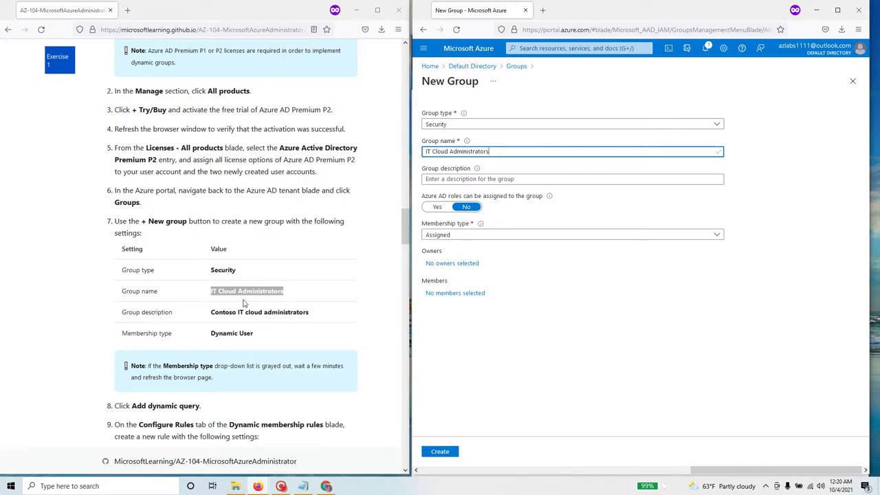
{"action": "left_click_drag", "start_coordinate": [313, 317], "coordinate": [200, 315]}
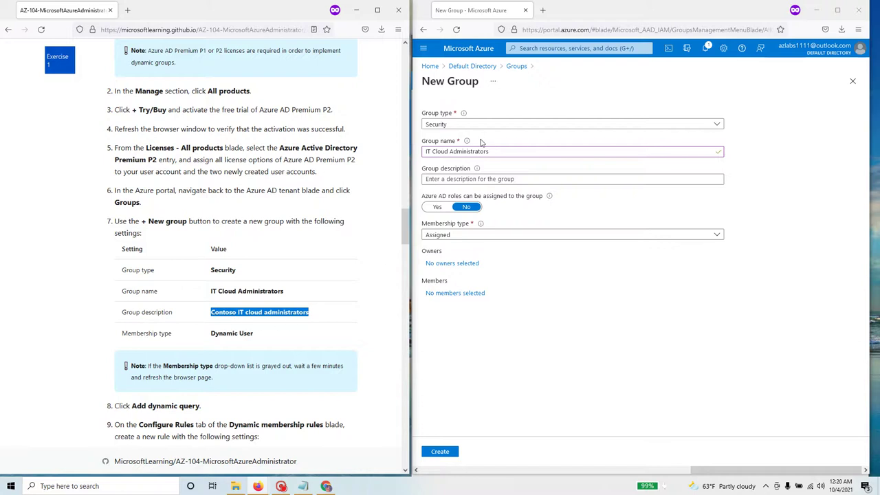
{"action": "left_click", "coordinate": [478, 178]}
{"action": "key", "text": "ctrl+v"}
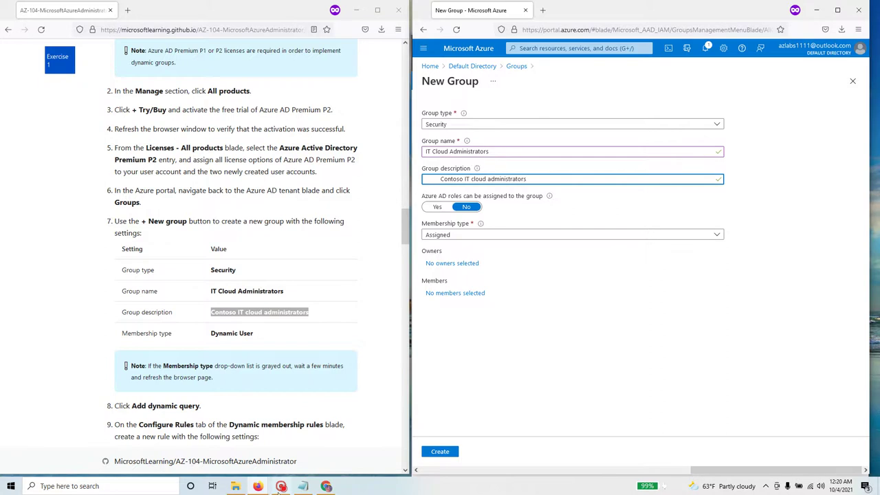
{"action": "left_click", "coordinate": [282, 486]}
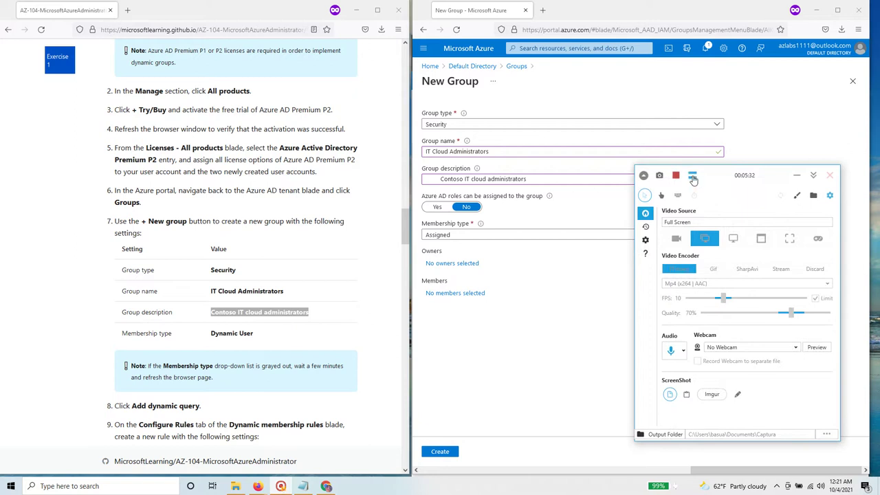
{"action": "left_click", "coordinate": [796, 175]}
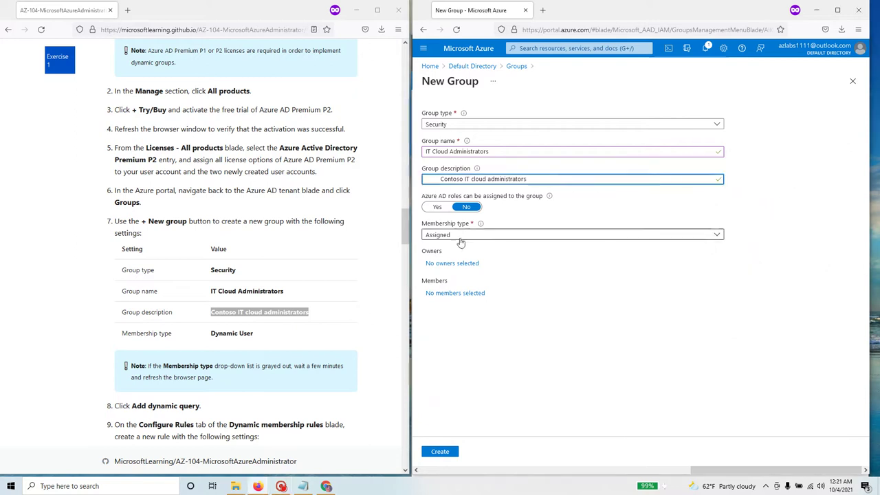
Set the group's membership type to Dynamic User and read the lab's note about a grayed-out membership type.
{"action": "left_click", "coordinate": [424, 228]}
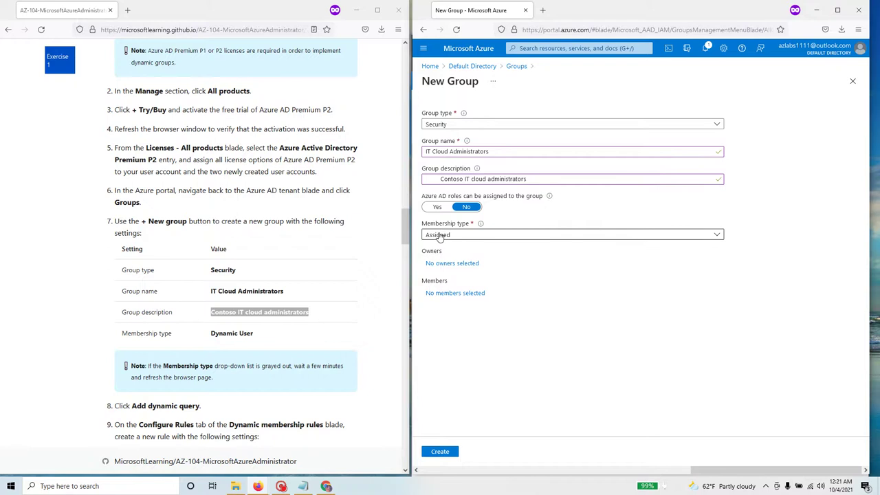
{"action": "left_click", "coordinate": [460, 236]}
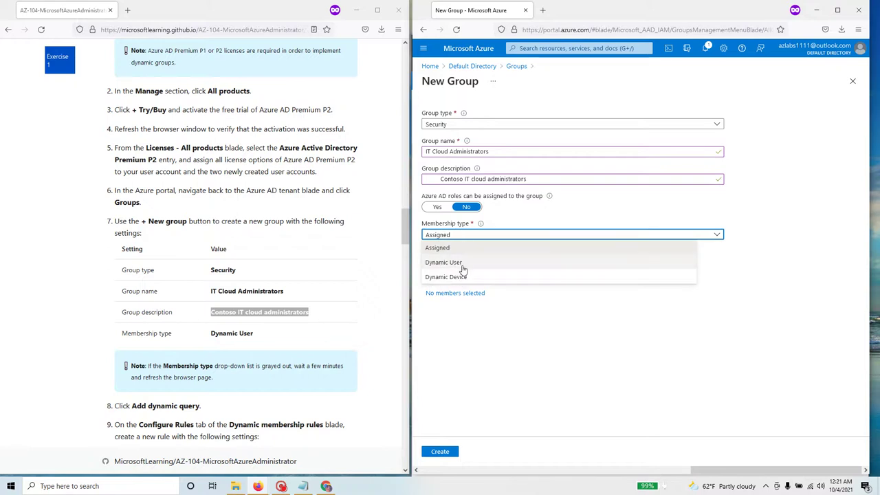
{"action": "left_click", "coordinate": [463, 264]}
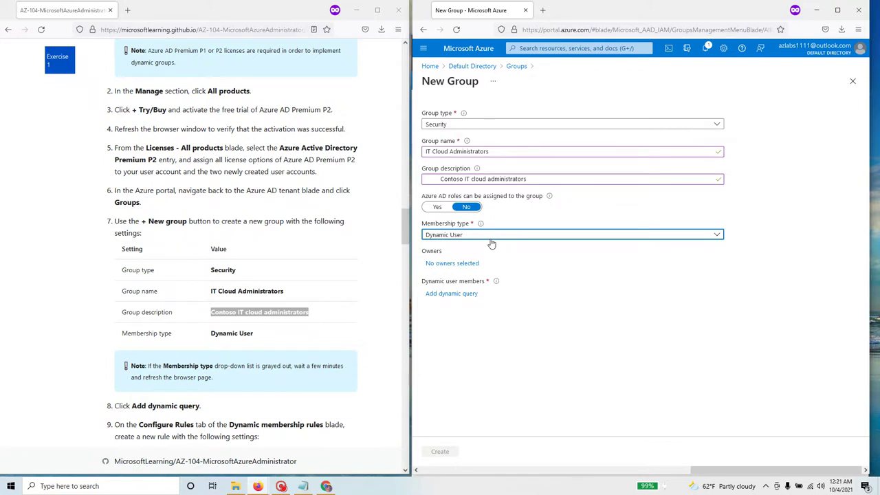
{"action": "scroll", "coordinate": [205, 344], "scroll_direction": "down", "scroll_amount": 2}
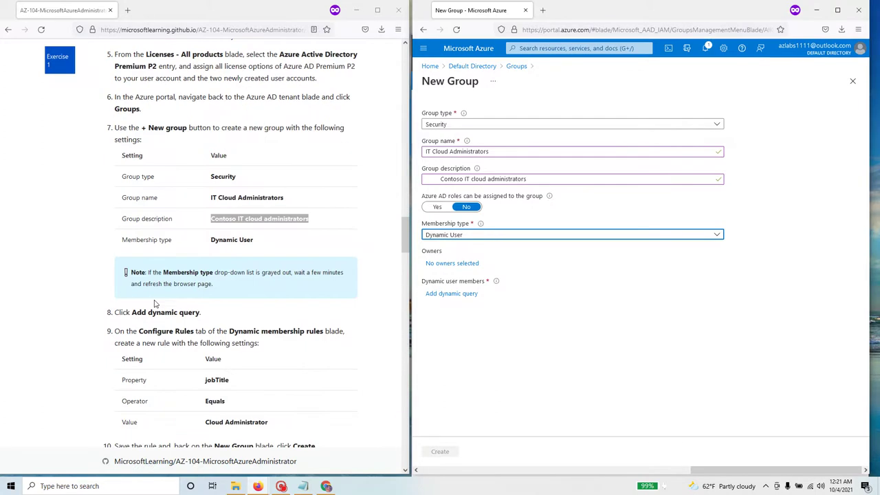
{"action": "left_click_drag", "start_coordinate": [147, 273], "coordinate": [348, 292]}
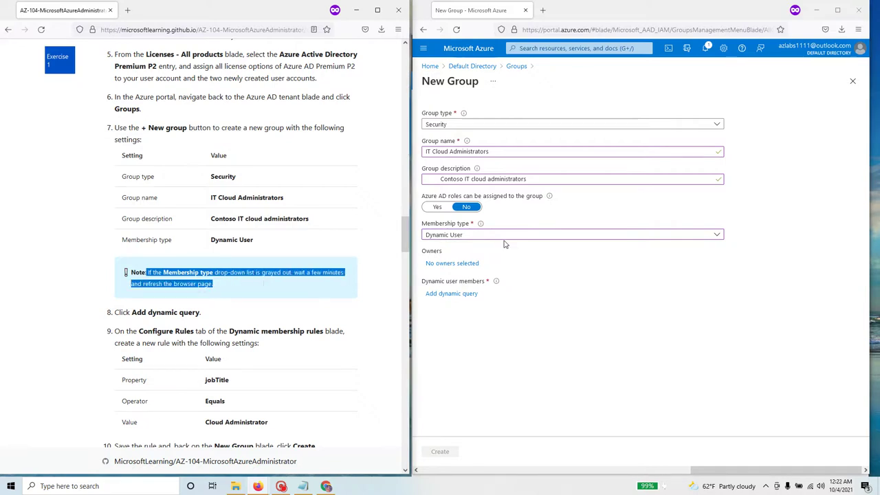
Open the dynamic query editor for the new group and read the lab's property, operator and value settings for the rule.
{"action": "scroll", "coordinate": [154, 341], "scroll_direction": "down", "scroll_amount": 3}
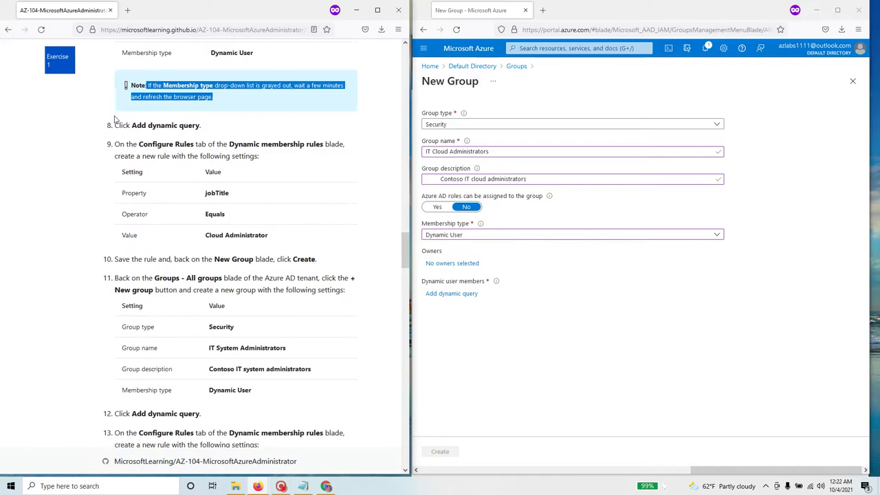
{"action": "left_click_drag", "start_coordinate": [114, 125], "coordinate": [194, 134]}
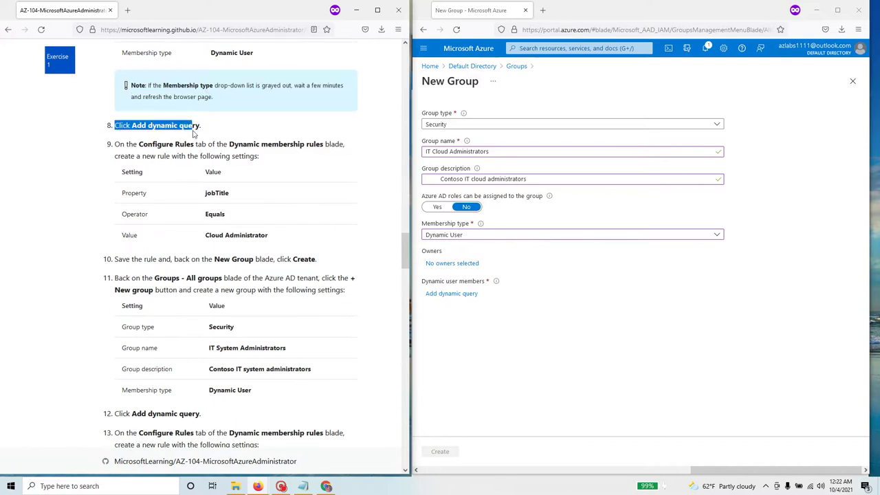
{"action": "left_click", "coordinate": [461, 294]}
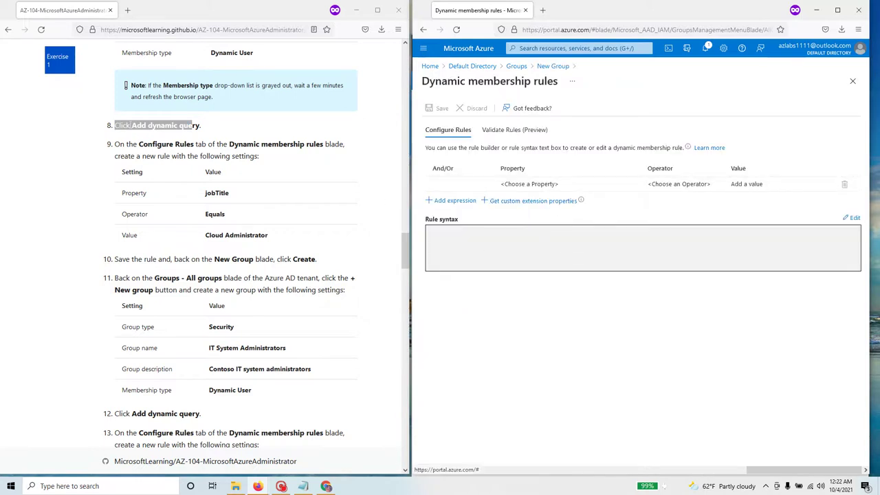
{"action": "left_click_drag", "start_coordinate": [140, 144], "coordinate": [197, 144]}
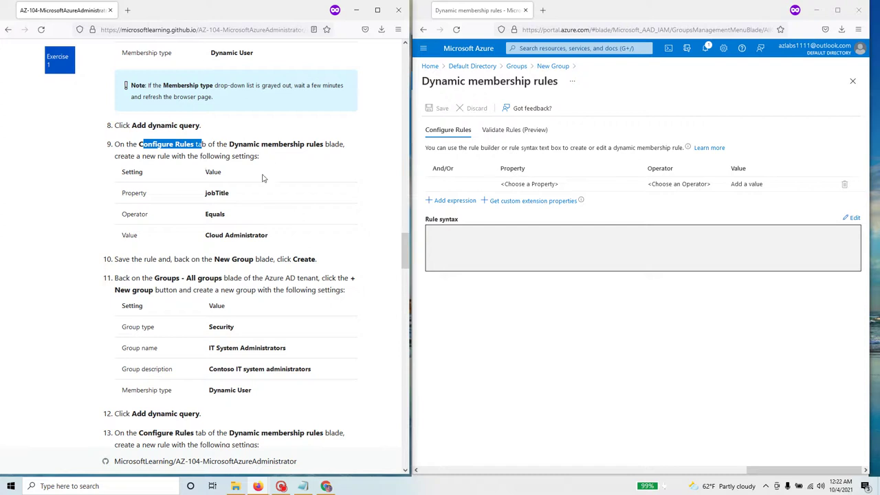
{"action": "triple_click", "coordinate": [247, 199]}
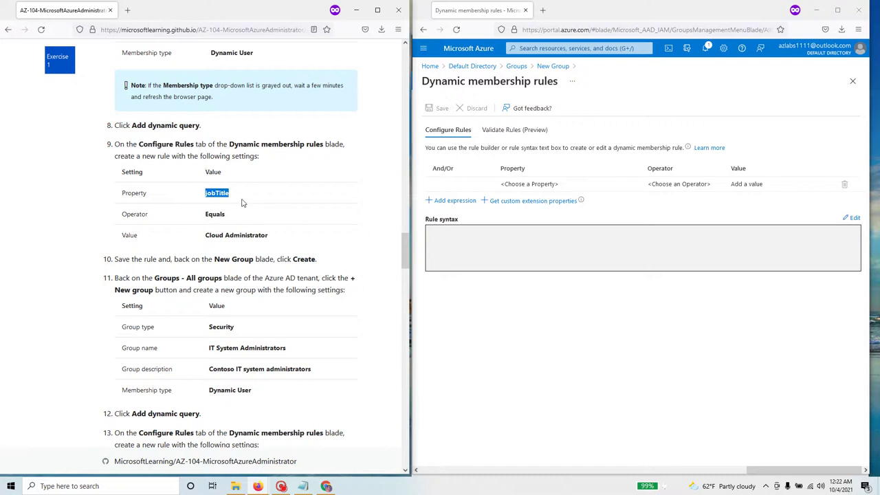
{"action": "triple_click", "coordinate": [258, 217]}
{"action": "left_click_drag", "start_coordinate": [205, 238], "coordinate": [275, 237]}
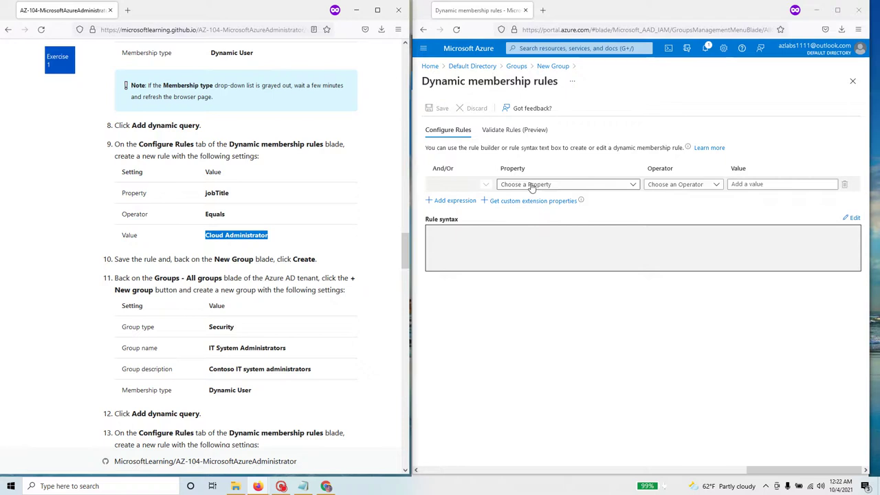
Set the membership rule's property to jobTitle and its operator to Equals.
{"action": "left_click", "coordinate": [632, 186]}
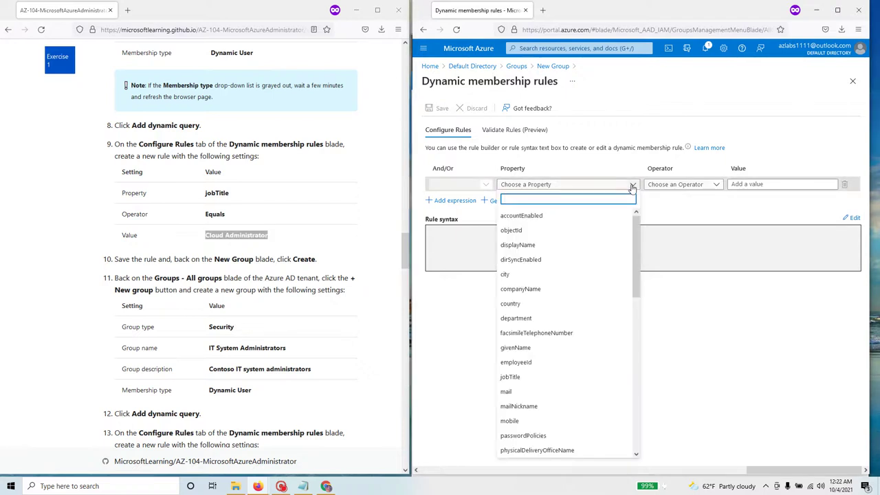
{"action": "type", "text": "job"}
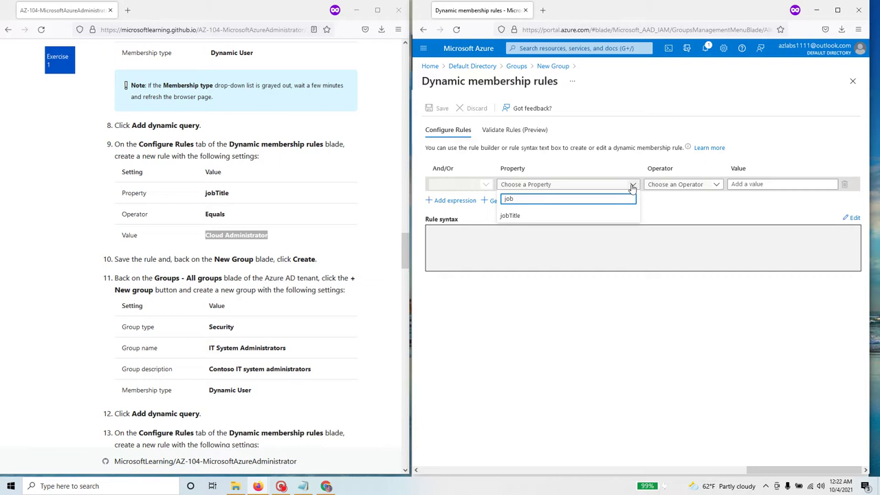
{"action": "left_click", "coordinate": [517, 216]}
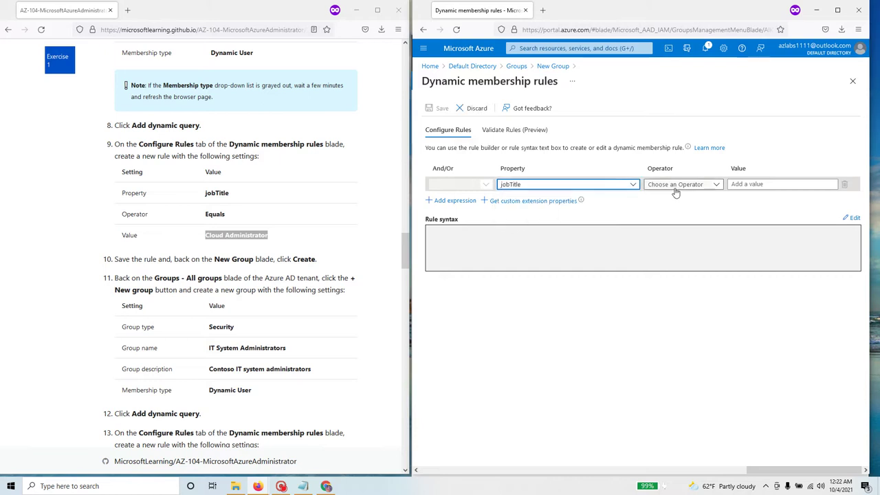
{"action": "left_click", "coordinate": [675, 186]}
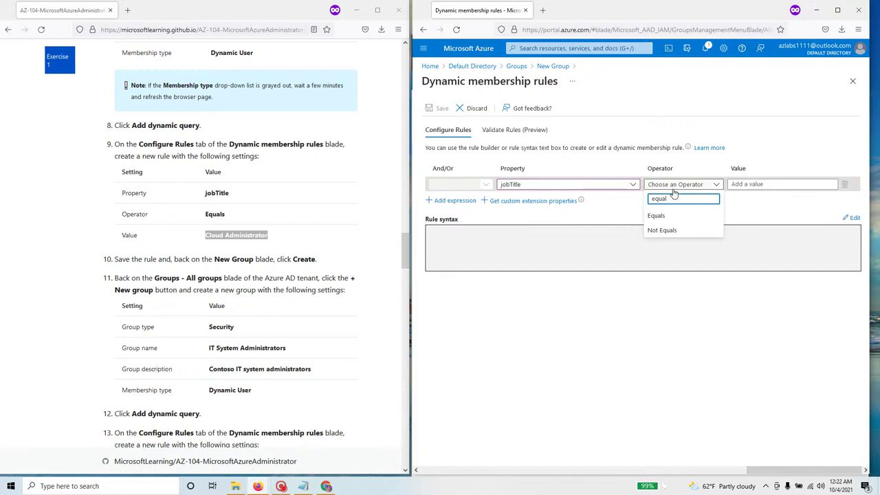
{"action": "left_click", "coordinate": [688, 215]}
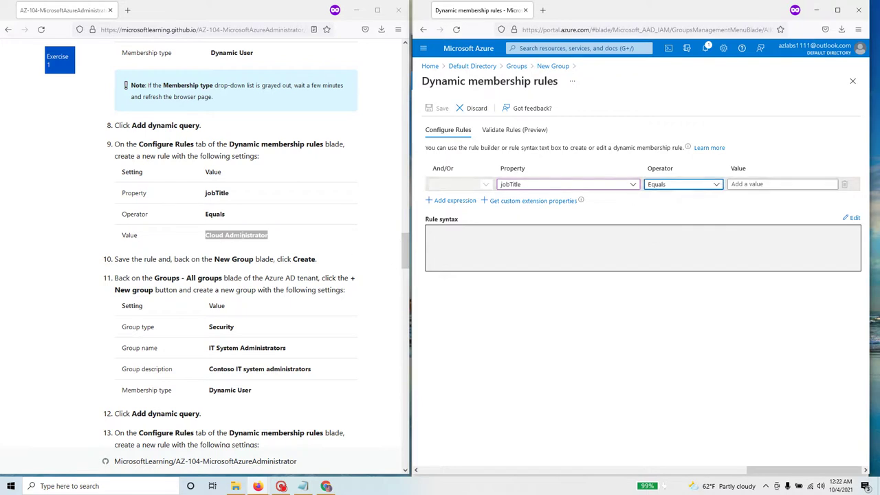
Copy Cloud Administrator from the lab instructions as the rule's value and save the dynamic membership rule.
{"action": "right_click", "coordinate": [240, 235]}
{"action": "left_click", "coordinate": [260, 245]}
{"action": "left_click", "coordinate": [762, 184]}
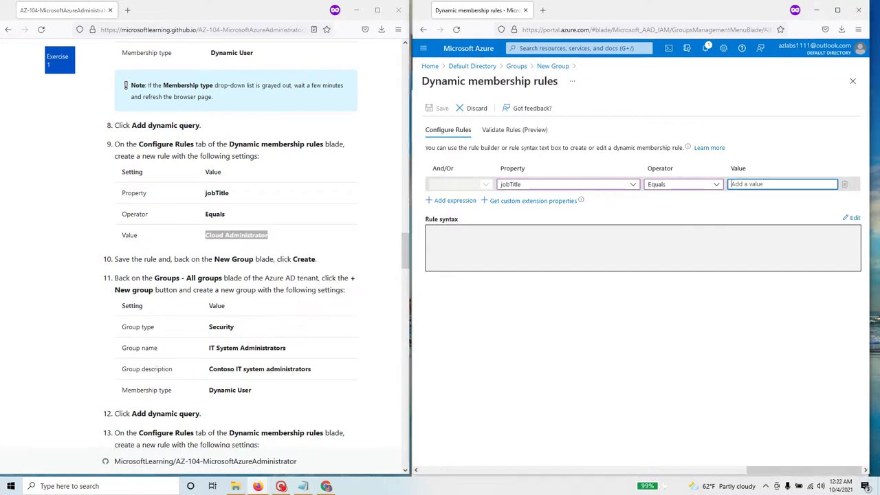
{"action": "key", "text": "ctrl+v"}
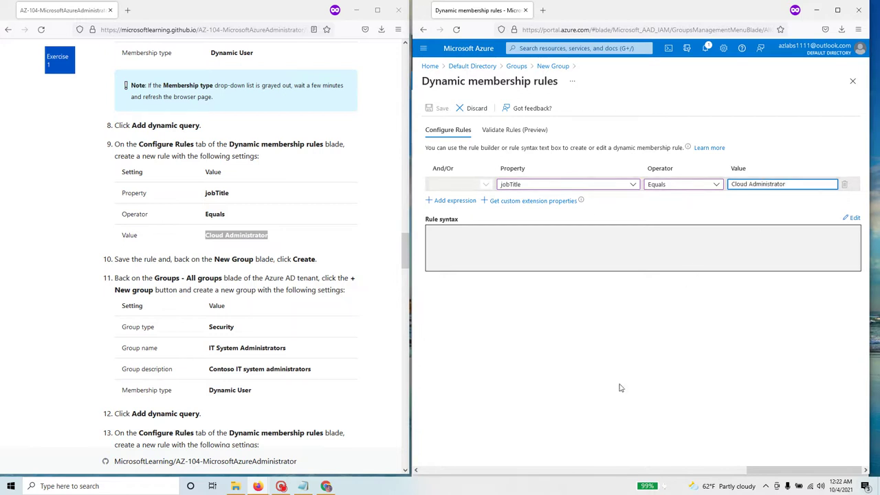
{"action": "left_click", "coordinate": [673, 356]}
{"action": "left_click", "coordinate": [698, 472]}
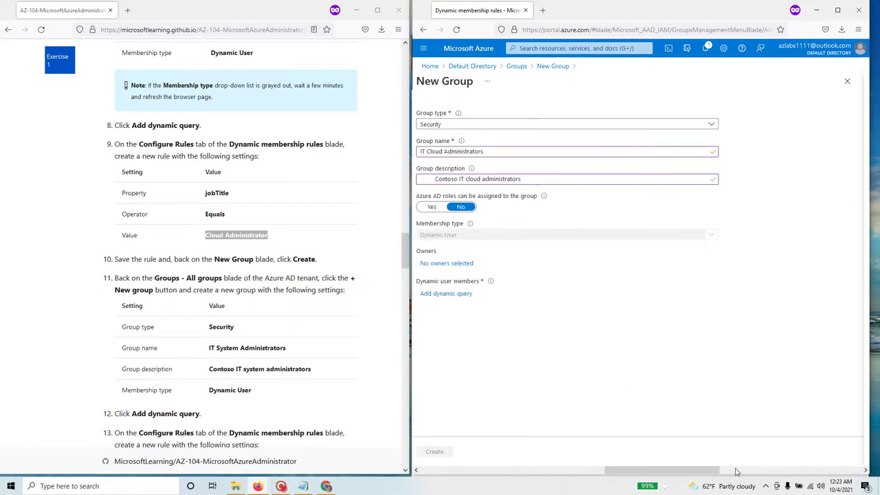
{"action": "left_click_drag", "start_coordinate": [705, 473], "coordinate": [844, 471]}
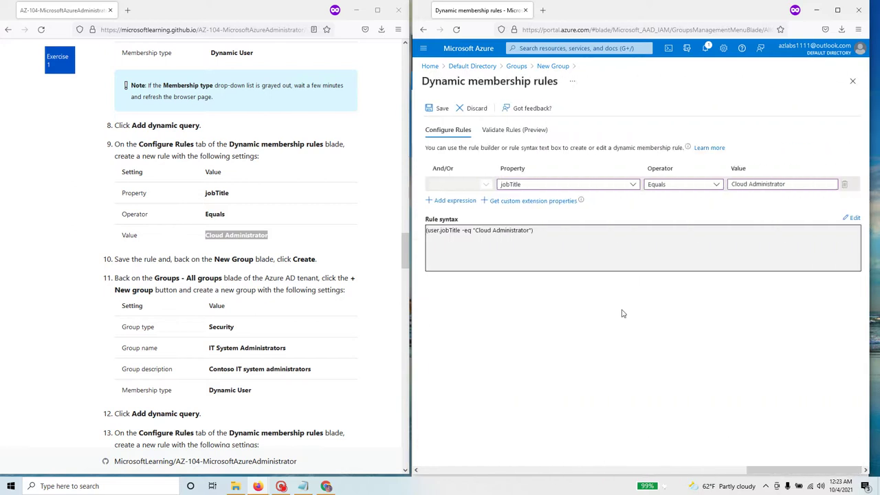
{"action": "left_click", "coordinate": [443, 109]}
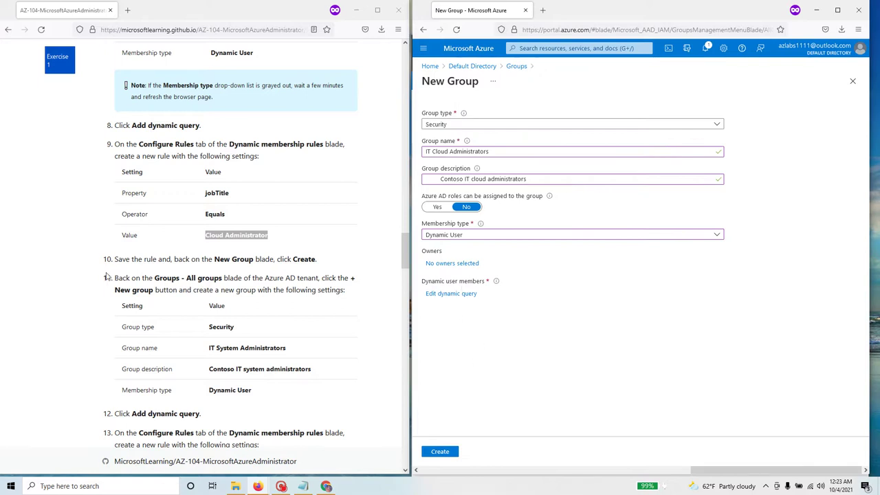
Create the IT Cloud Administrators group and check its membership type in the list of all groups.
{"action": "scroll", "coordinate": [111, 292], "scroll_direction": "down", "scroll_amount": 1}
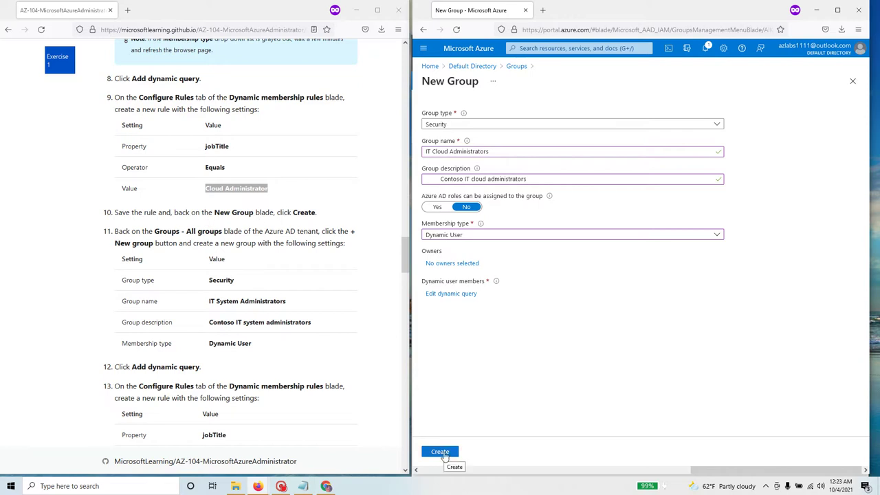
{"action": "left_click", "coordinate": [440, 452]}
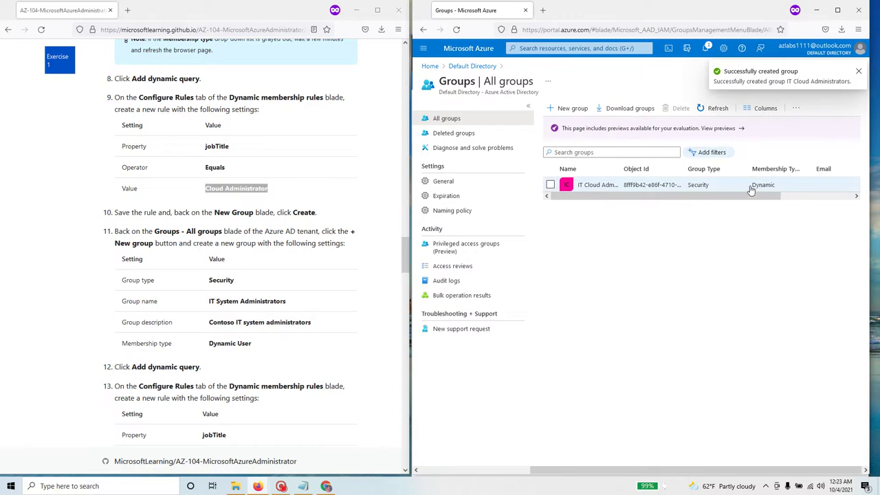
{"action": "left_click_drag", "start_coordinate": [751, 186], "coordinate": [776, 188]}
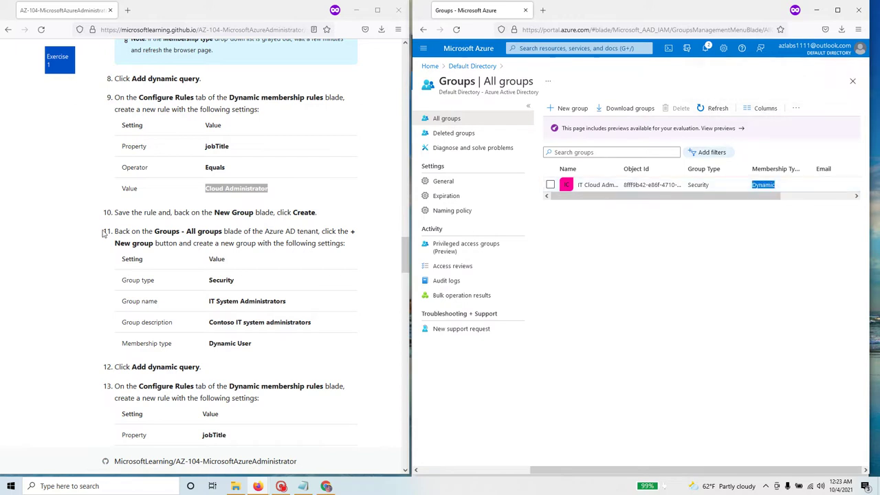
{"action": "left_click_drag", "start_coordinate": [117, 213], "coordinate": [330, 217]}
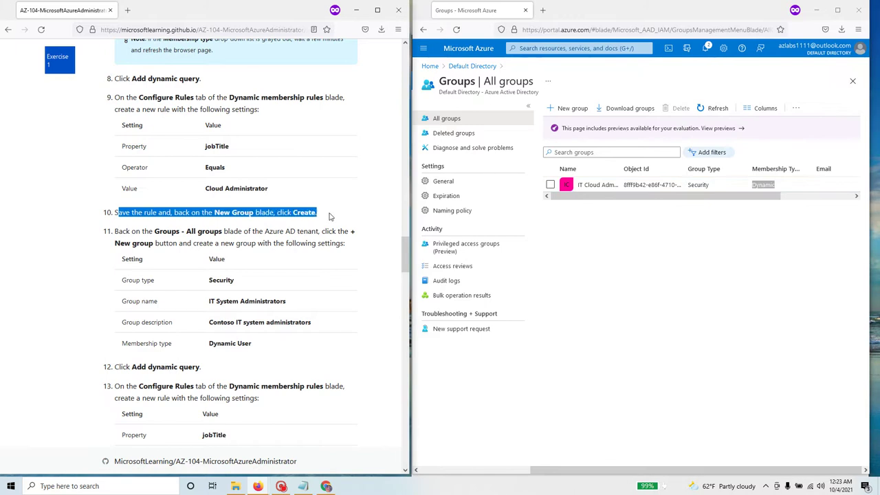
Start another new Security group and name it IT System Administrators, as given in the lab instructions.
{"action": "left_click", "coordinate": [580, 112]}
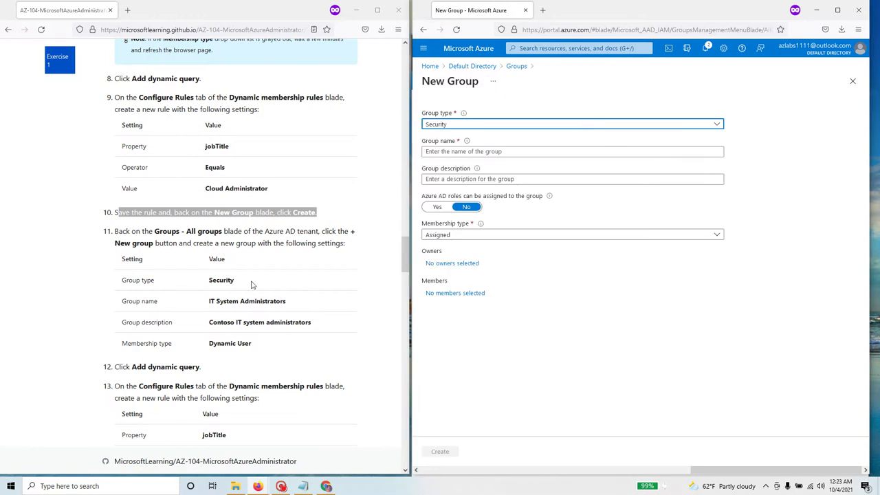
{"action": "scroll", "coordinate": [99, 263], "scroll_direction": "down", "scroll_amount": 3}
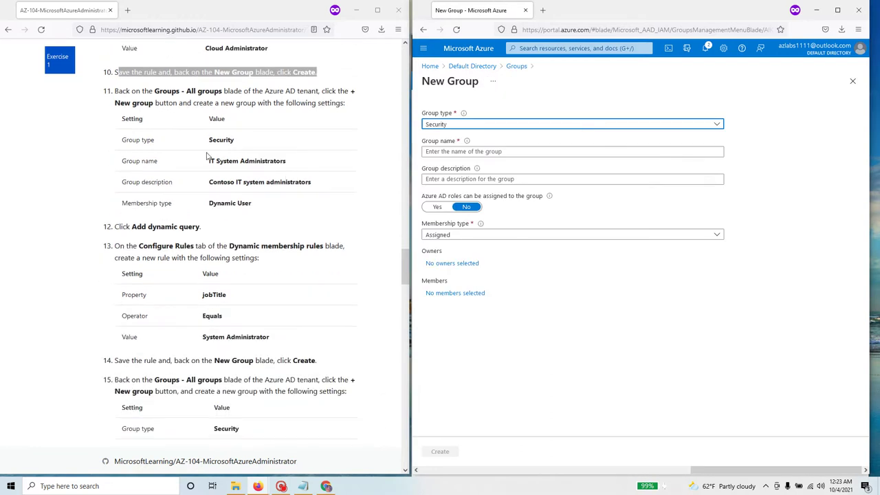
{"action": "left_click_drag", "start_coordinate": [242, 143], "coordinate": [209, 143]}
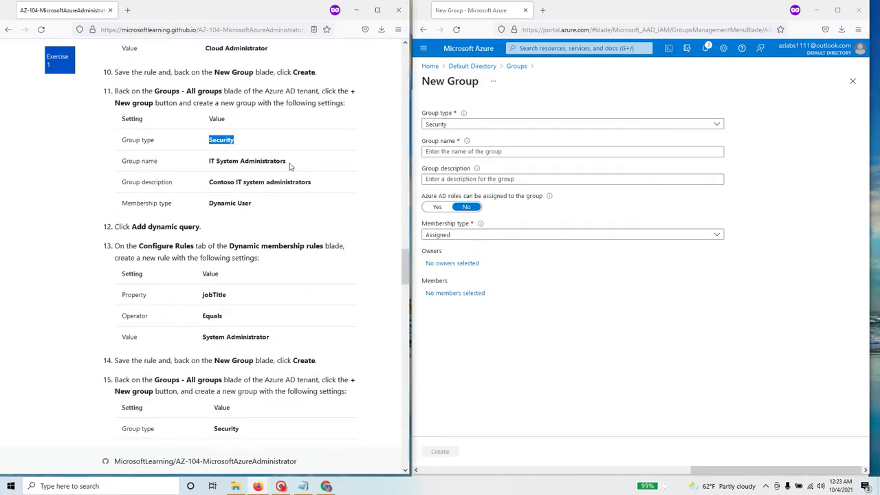
{"action": "left_click_drag", "start_coordinate": [289, 165], "coordinate": [210, 161]}
{"action": "right_click", "coordinate": [224, 166]}
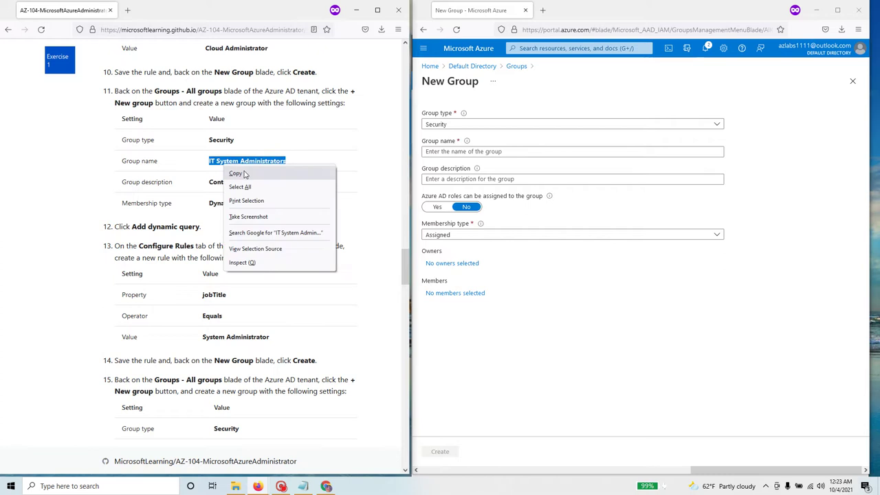
{"action": "left_click", "coordinate": [236, 173]}
{"action": "left_click", "coordinate": [478, 151]}
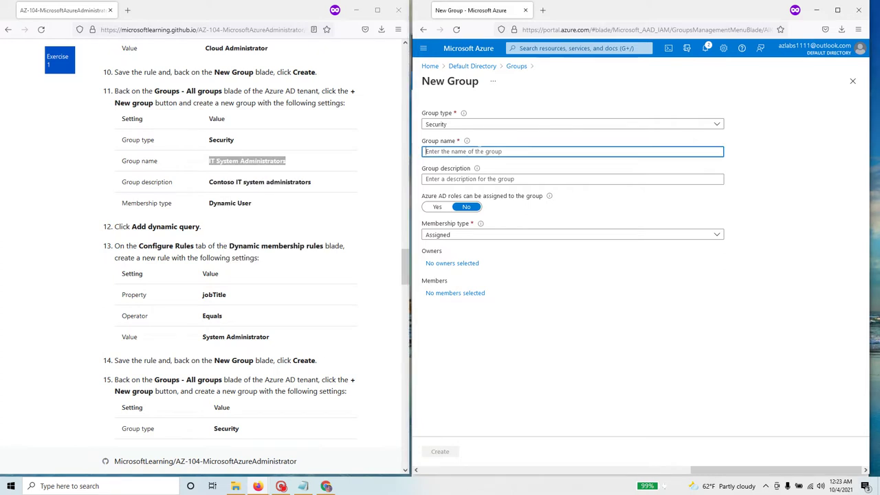
{"action": "key", "text": "ctrl+v"}
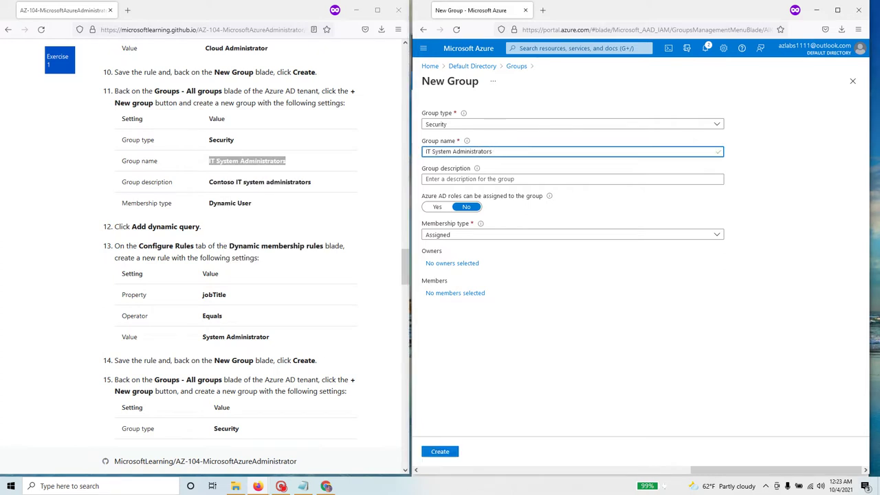
Give the group the description Contoso IT system administrators and set its membership type to Dynamic User.
{"action": "left_click_drag", "start_coordinate": [315, 183], "coordinate": [208, 183]}
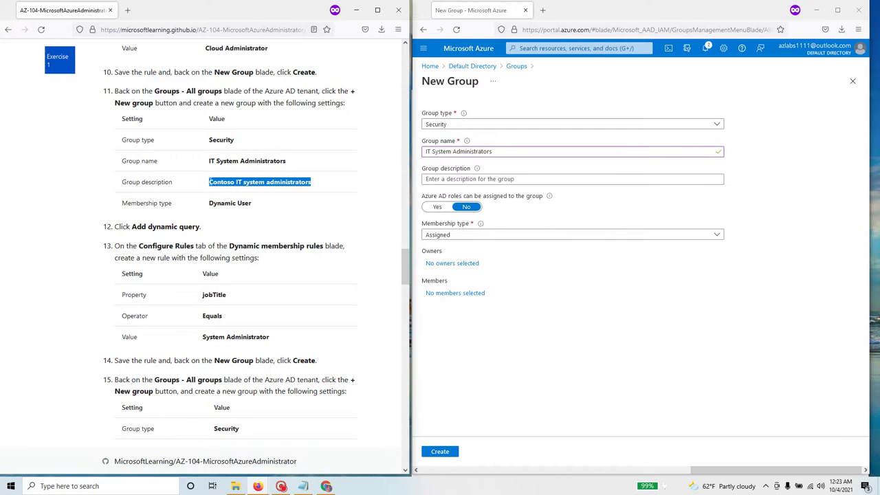
{"action": "left_click", "coordinate": [470, 182]}
{"action": "key", "text": "ctrl+v"}
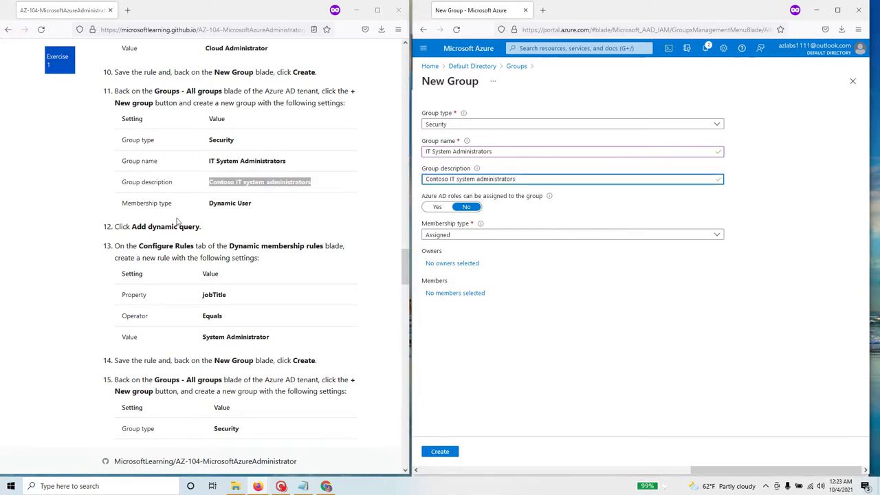
{"action": "left_click", "coordinate": [485, 236]}
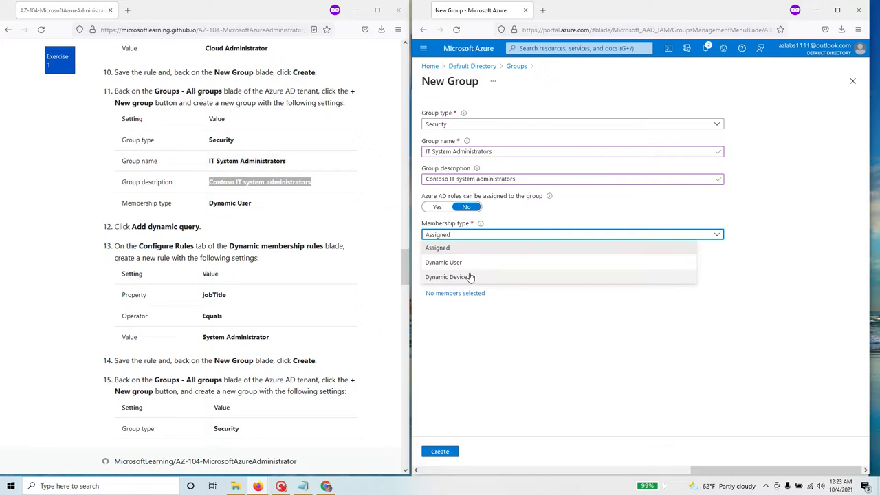
{"action": "left_click", "coordinate": [446, 262]}
Add a dynamic query to the IT System Administrators group with the property jobTitle and the operator Equals.
{"action": "scroll", "coordinate": [188, 299], "scroll_direction": "down", "scroll_amount": 1}
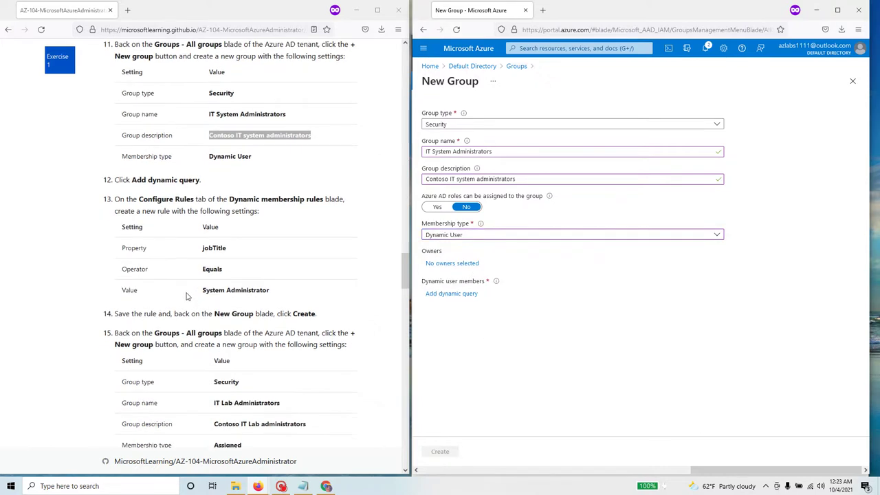
{"action": "left_click_drag", "start_coordinate": [131, 180], "coordinate": [201, 181]}
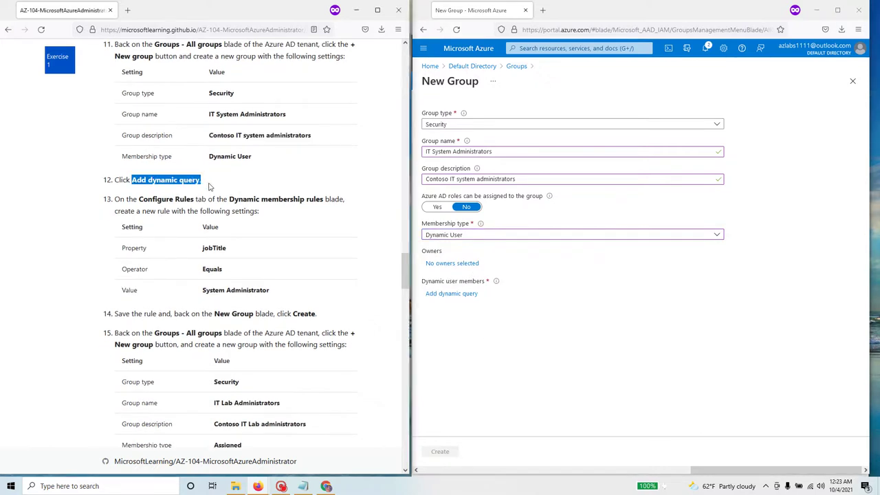
{"action": "left_click", "coordinate": [454, 297]}
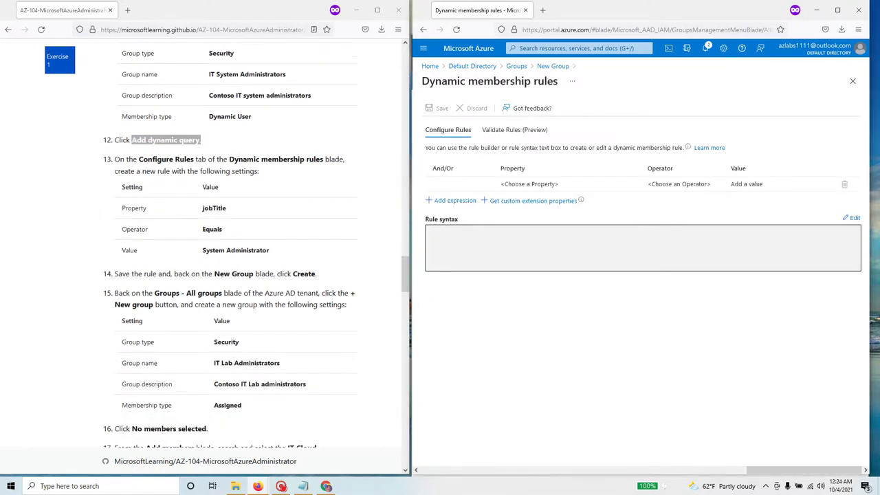
{"action": "left_click", "coordinate": [542, 185]}
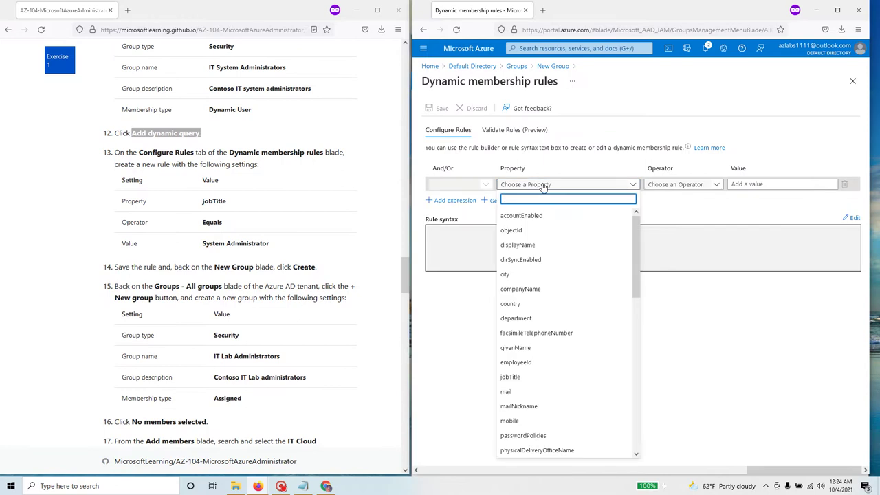
{"action": "type", "text": "job"}
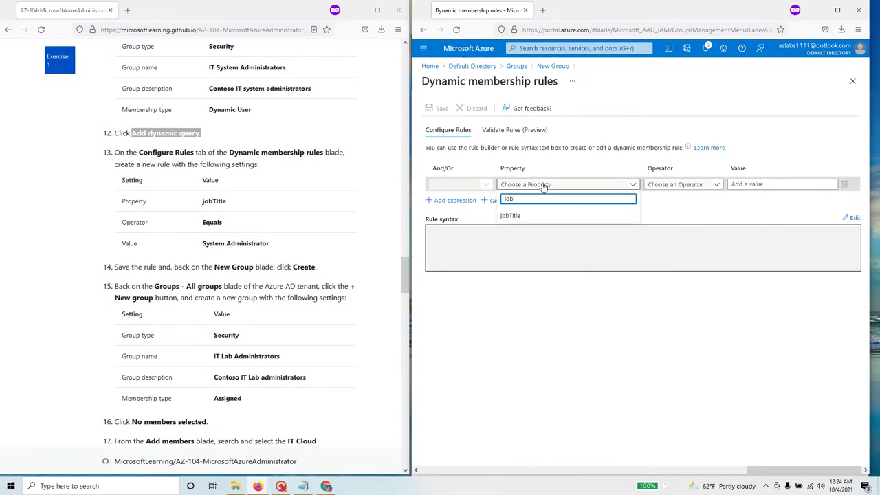
{"action": "left_click", "coordinate": [509, 215]}
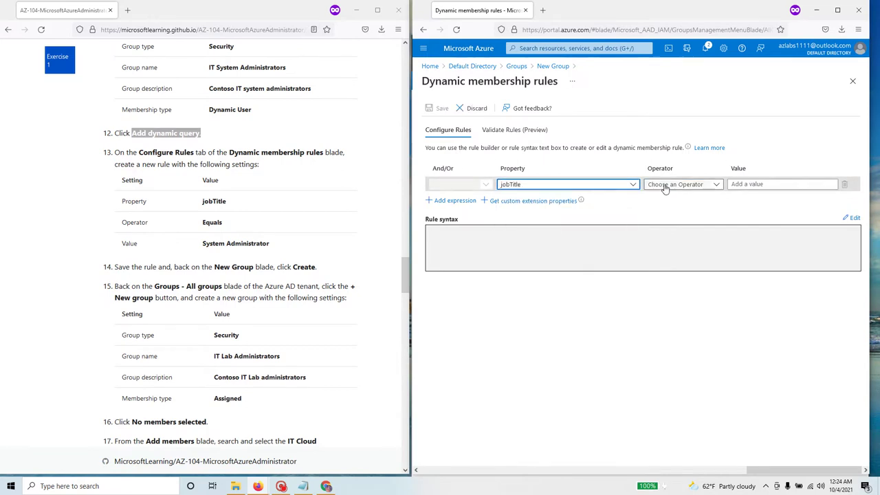
{"action": "left_click", "coordinate": [665, 189]}
{"action": "type", "text": "Equa"}
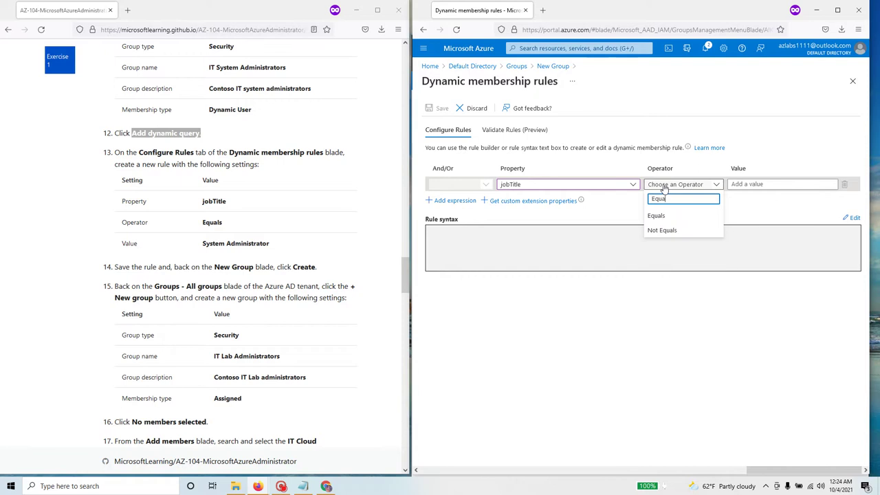
{"action": "left_click", "coordinate": [650, 215]}
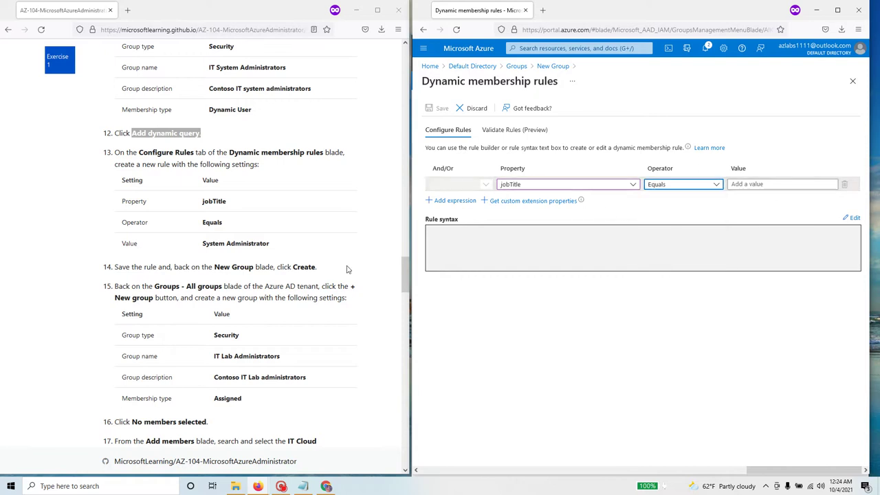
Copy System Administrator from the lab instructions as the rule's value and save the dynamic membership rule.
{"action": "left_click_drag", "start_coordinate": [279, 249], "coordinate": [201, 246]}
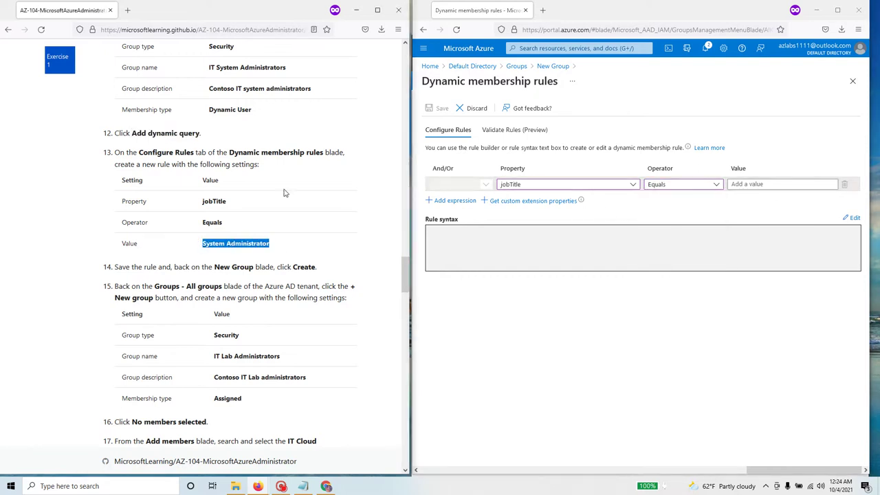
{"action": "left_click", "coordinate": [749, 185]}
{"action": "key", "text": "ctrl+v"}
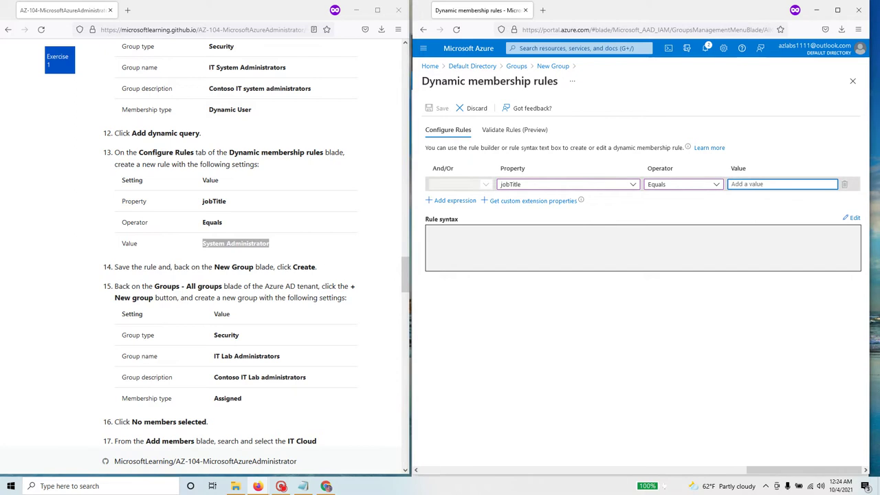
{"action": "left_click", "coordinate": [623, 357]}
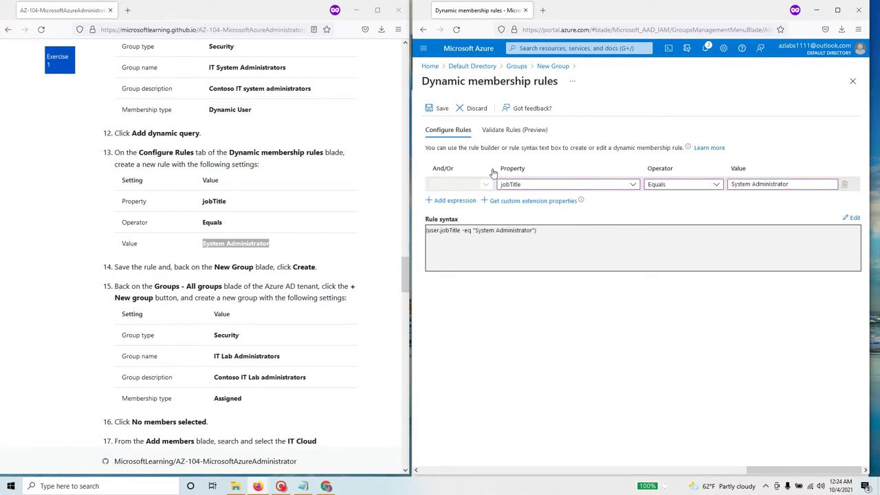
{"action": "left_click", "coordinate": [442, 109]}
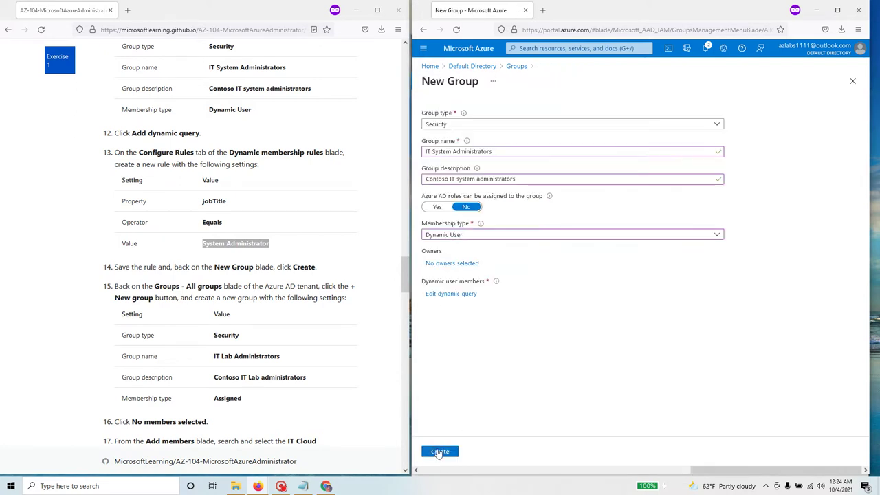
Create the IT System Administrators group and check it in the list of all groups.
{"action": "left_click", "coordinate": [439, 451]}
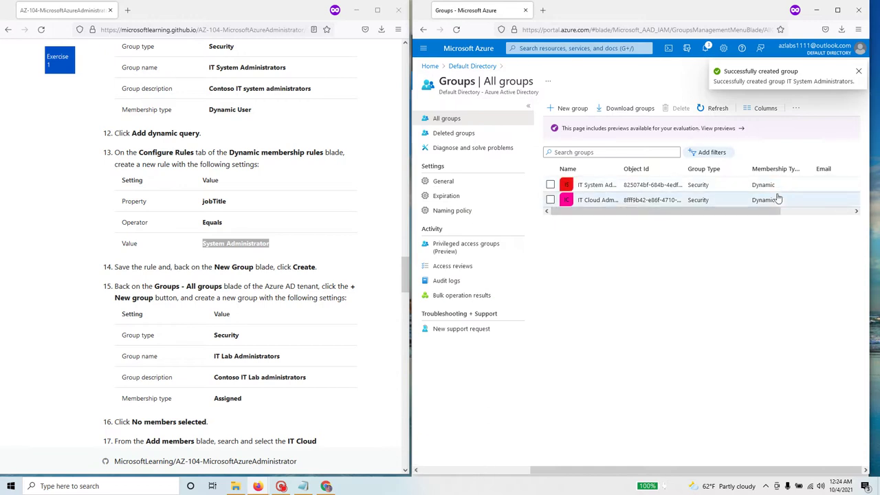
{"action": "scroll", "coordinate": [265, 247], "scroll_direction": "down", "scroll_amount": 4}
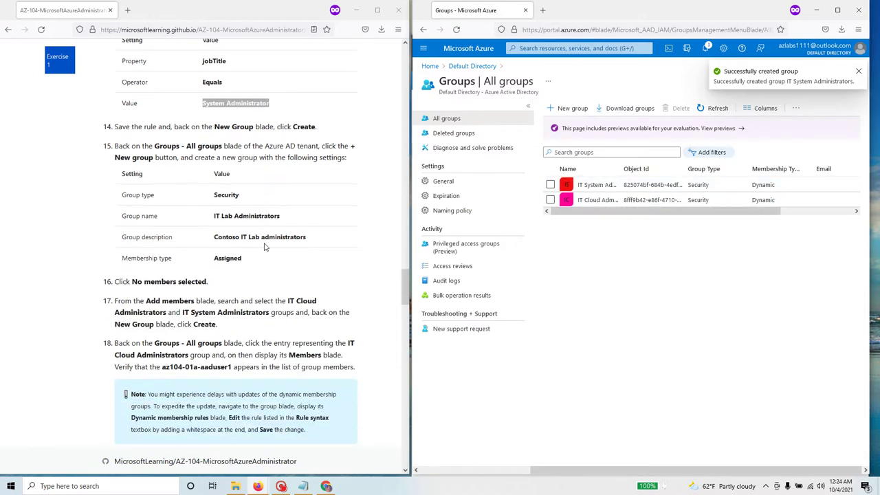
{"action": "triple_click", "coordinate": [235, 103]}
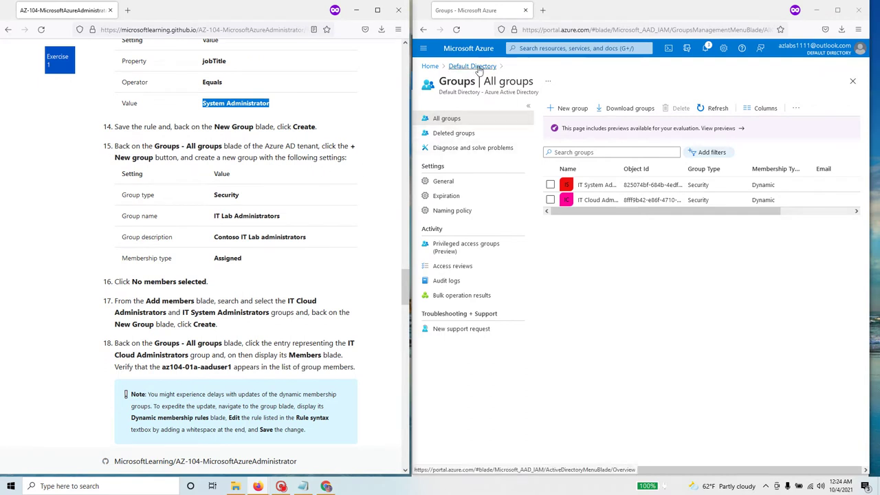
{"action": "left_click", "coordinate": [454, 122]}
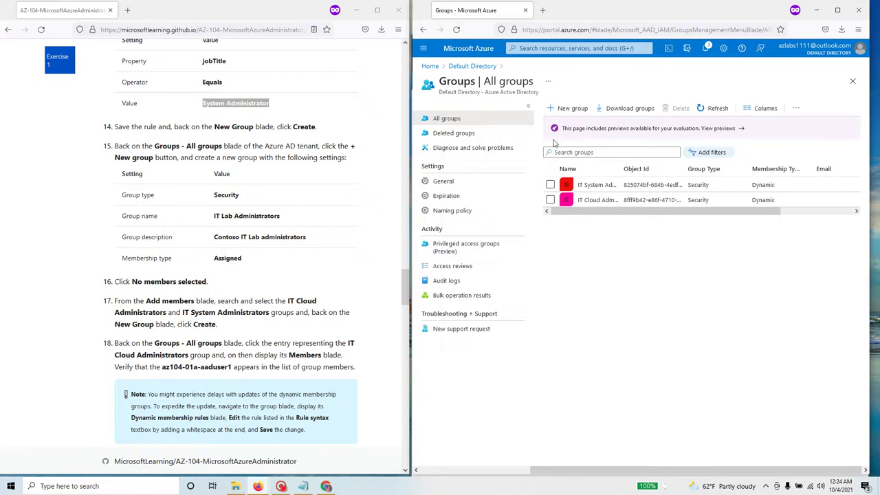
Start a new group of type Security and name it IT Lab Administrators, copied from the lab instructions.
{"action": "left_click", "coordinate": [574, 109]}
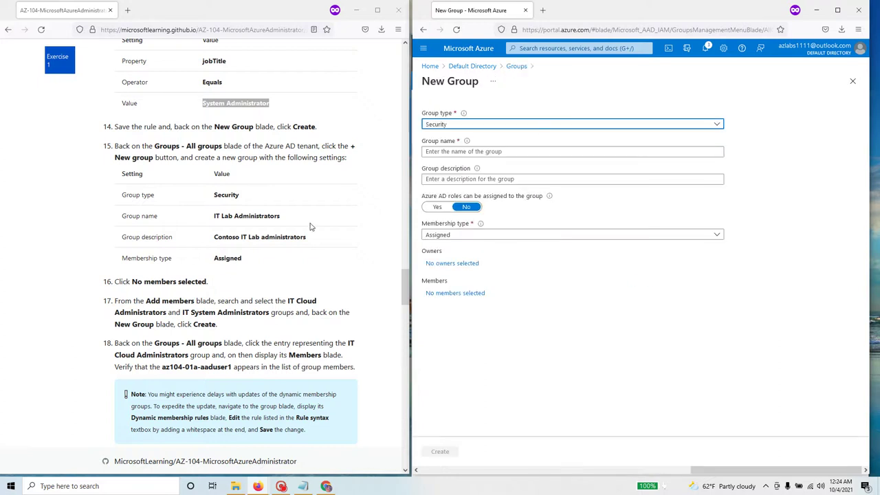
{"action": "left_click", "coordinate": [450, 124]}
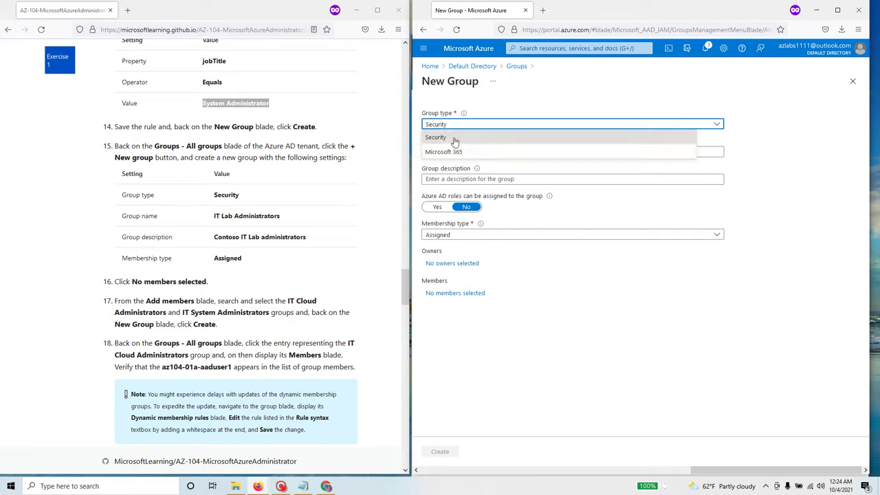
{"action": "left_click", "coordinate": [454, 141]}
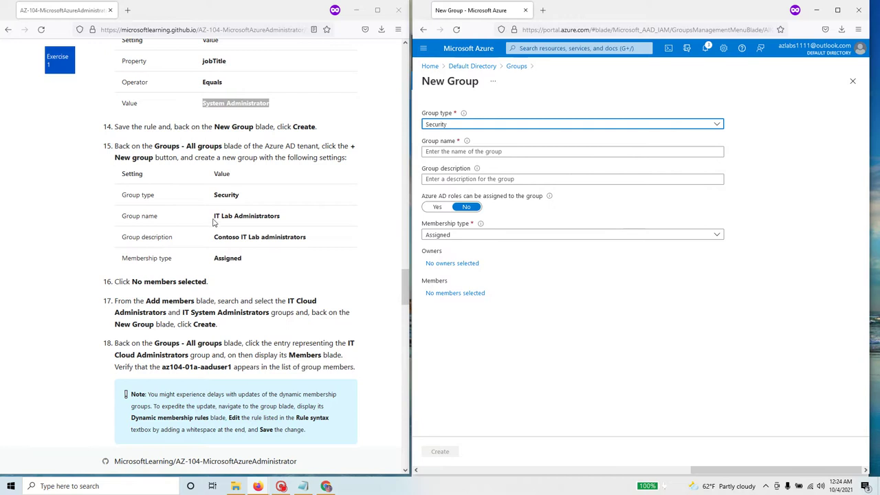
{"action": "left_click_drag", "start_coordinate": [281, 216], "coordinate": [214, 215]}
{"action": "key", "text": "ctrl+c"}
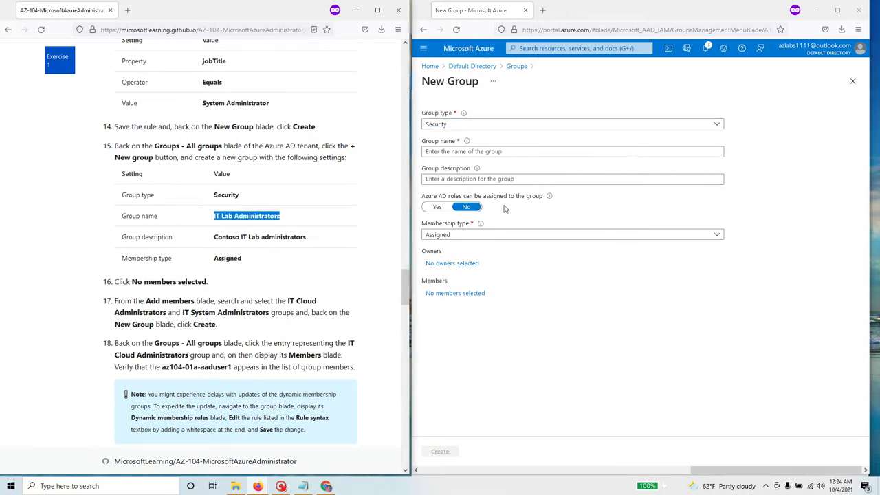
{"action": "left_click", "coordinate": [444, 152]}
{"action": "key", "text": "ctrl+v"}
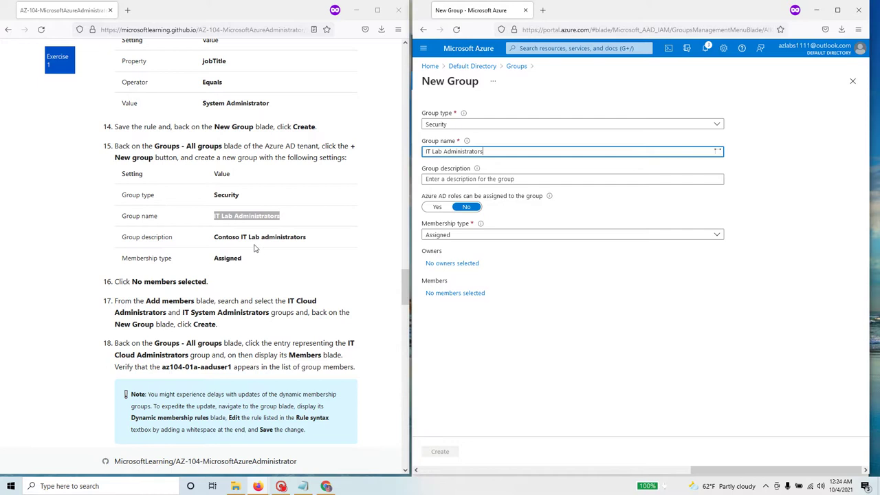
Give the group the description Contoso IT Lab administrators and check its Assigned membership type against the lab instructions.
{"action": "triple_click", "coordinate": [249, 237]}
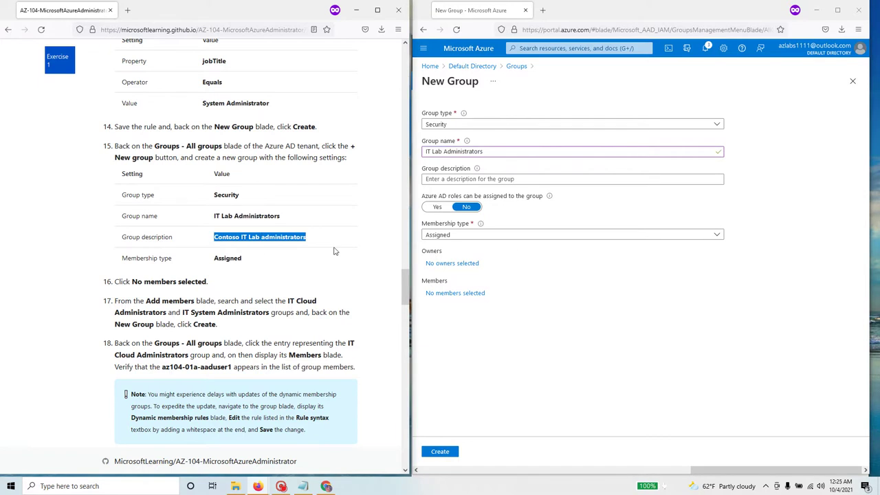
{"action": "key", "text": "ctrl+c"}
{"action": "left_click", "coordinate": [468, 179]}
{"action": "key", "text": "ctrl+v"}
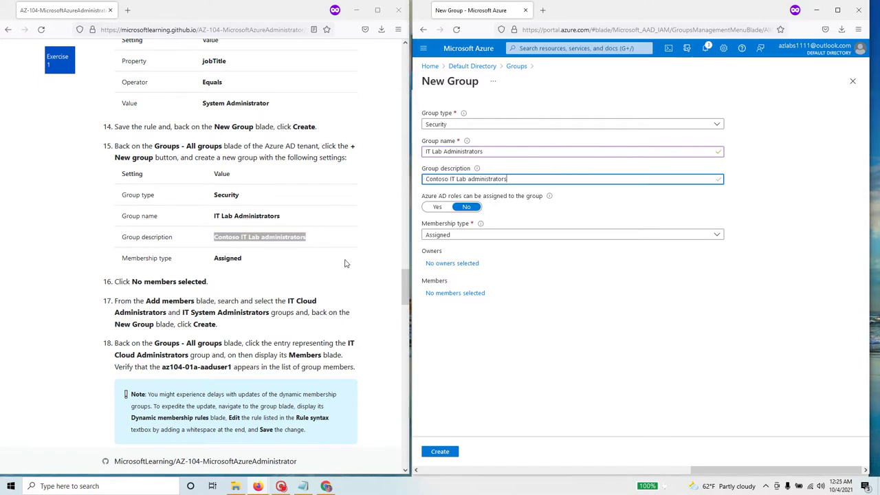
{"action": "scroll", "coordinate": [252, 222], "scroll_direction": "down", "scroll_amount": 1}
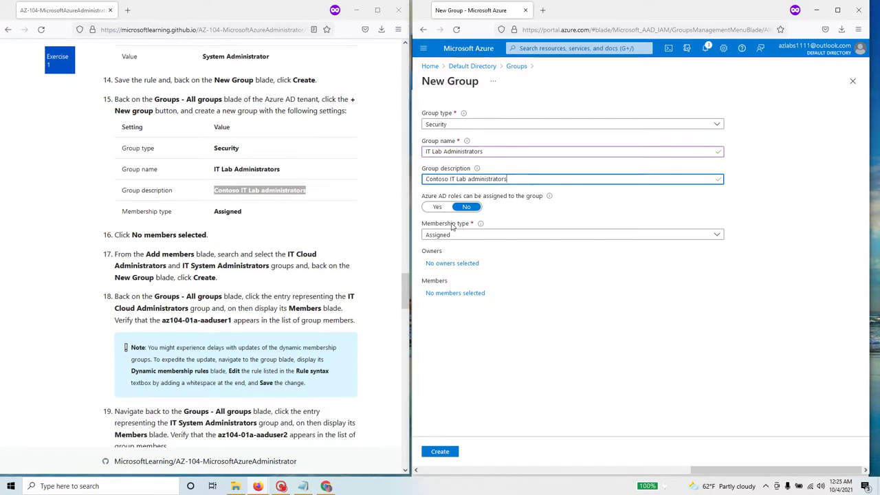
{"action": "left_click_drag", "start_coordinate": [242, 211], "coordinate": [205, 211]}
{"action": "scroll", "coordinate": [207, 210], "scroll_direction": "down", "scroll_amount": 3}
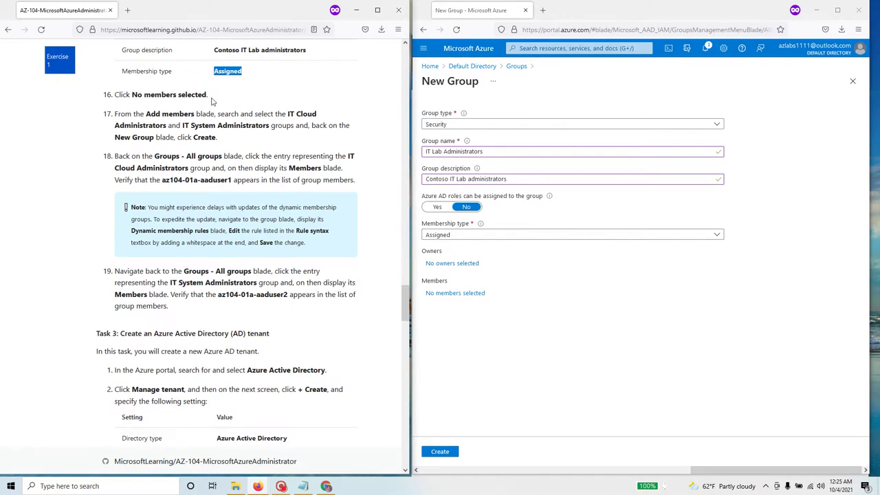
Search for the IT Cloud Administrators group named in the lab instructions and add it as a member of the new group.
{"action": "left_click_drag", "start_coordinate": [212, 97], "coordinate": [107, 98]}
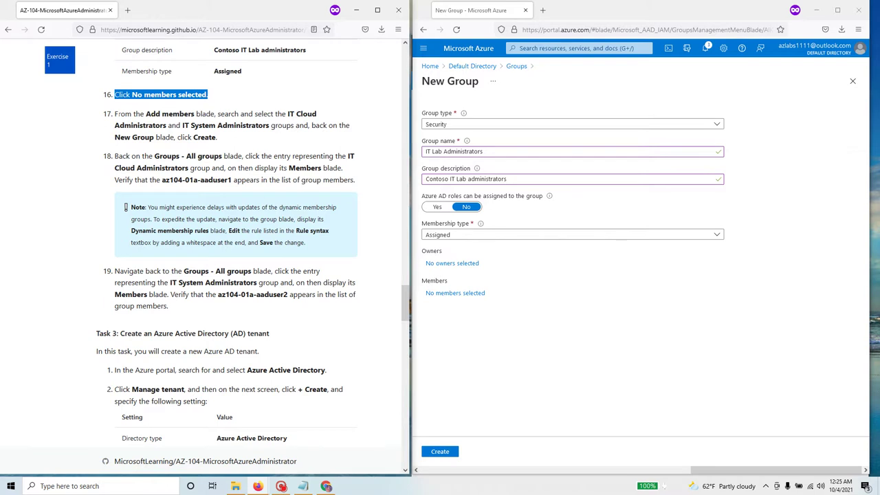
{"action": "left_click", "coordinate": [455, 293]}
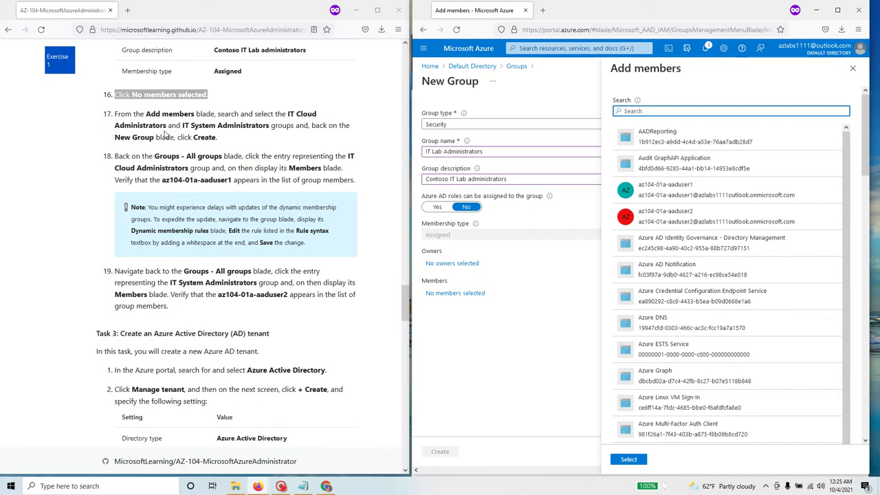
{"action": "left_click", "coordinate": [225, 103]}
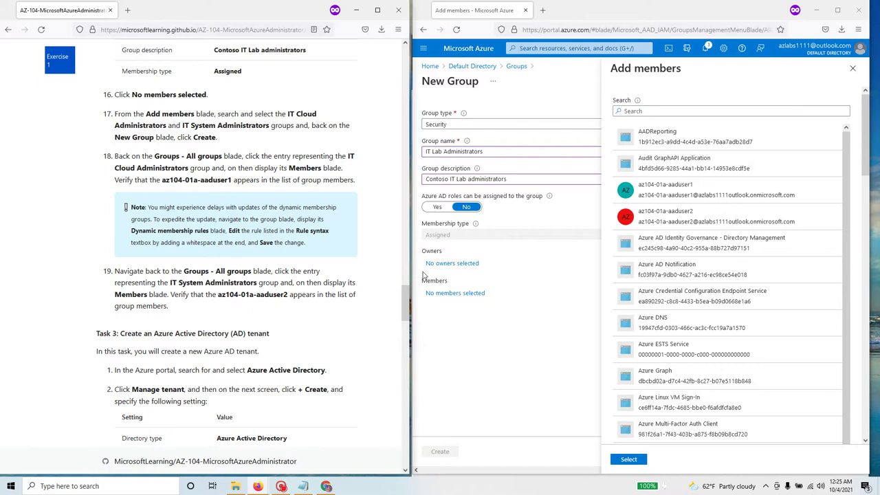
{"action": "left_click_drag", "start_coordinate": [145, 114], "coordinate": [206, 114]}
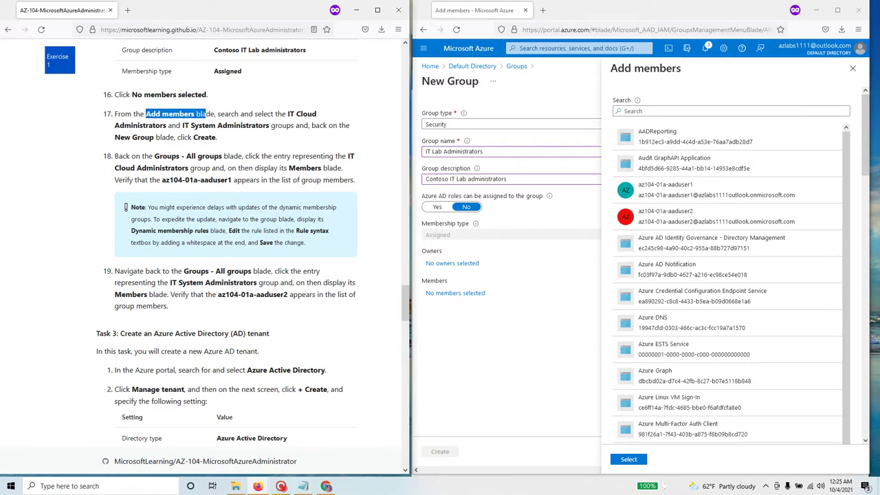
{"action": "left_click_drag", "start_coordinate": [288, 114], "coordinate": [168, 125]}
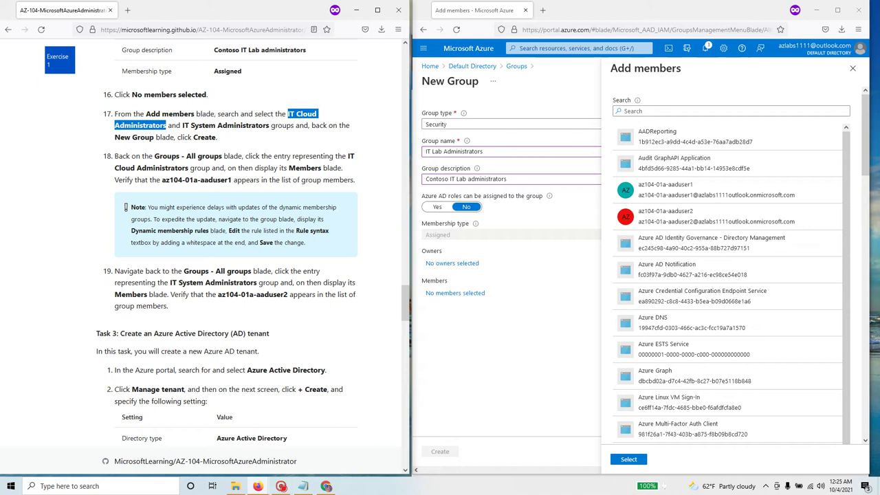
{"action": "left_click", "coordinate": [684, 110]}
{"action": "key", "text": "ctrl+v"}
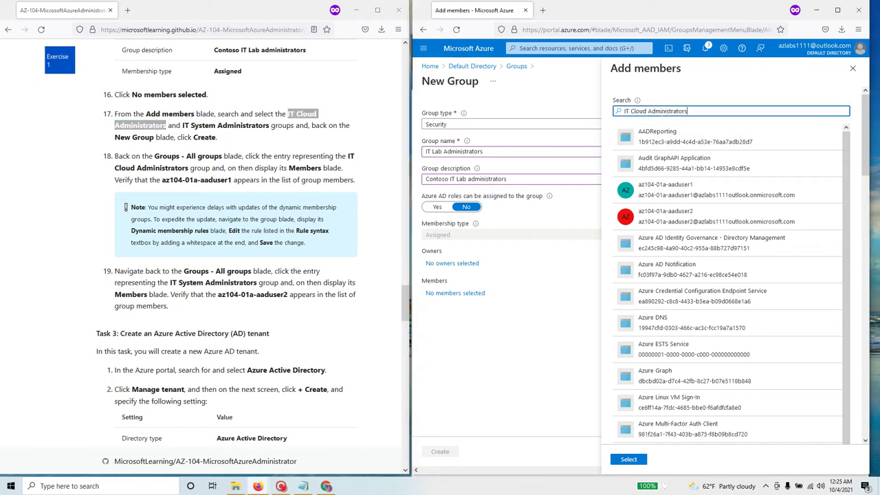
{"action": "left_click", "coordinate": [673, 140]}
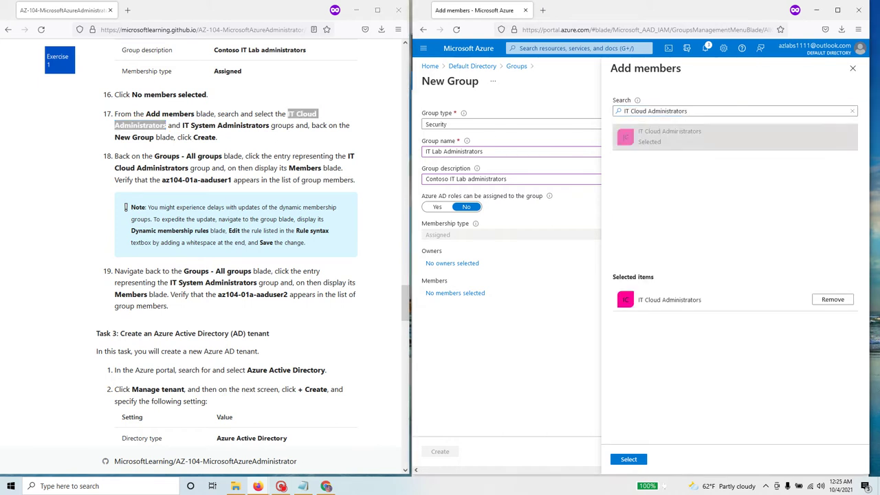
{"action": "left_click", "coordinate": [629, 459]}
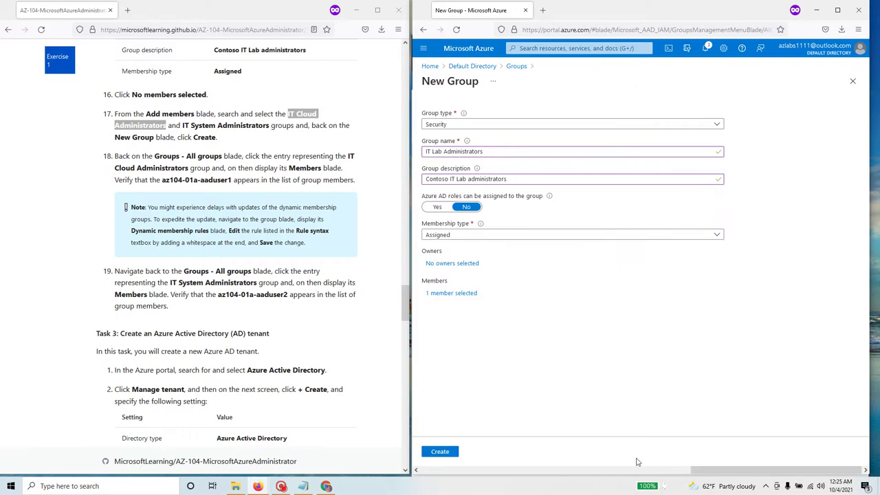
Search for the IT System Administrators group named in the lab instructions and add it as a second member of the new group.
{"action": "left_click", "coordinate": [448, 295]}
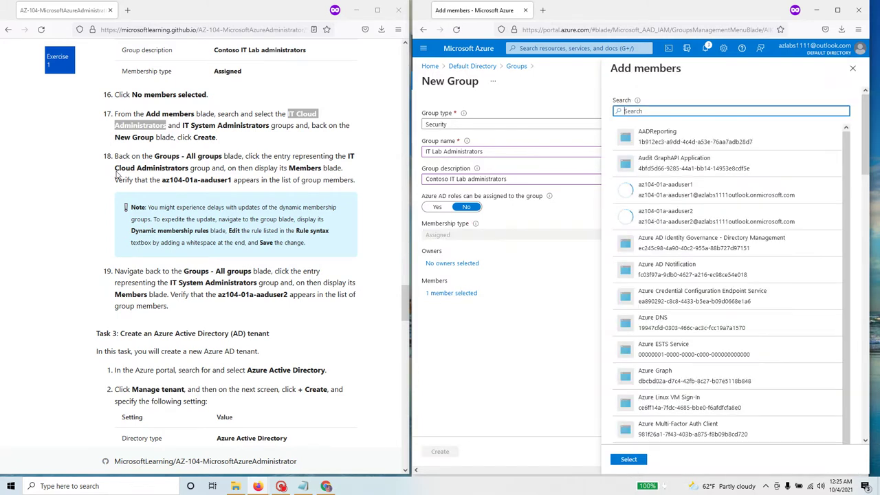
{"action": "left_click_drag", "start_coordinate": [183, 125], "coordinate": [269, 125]}
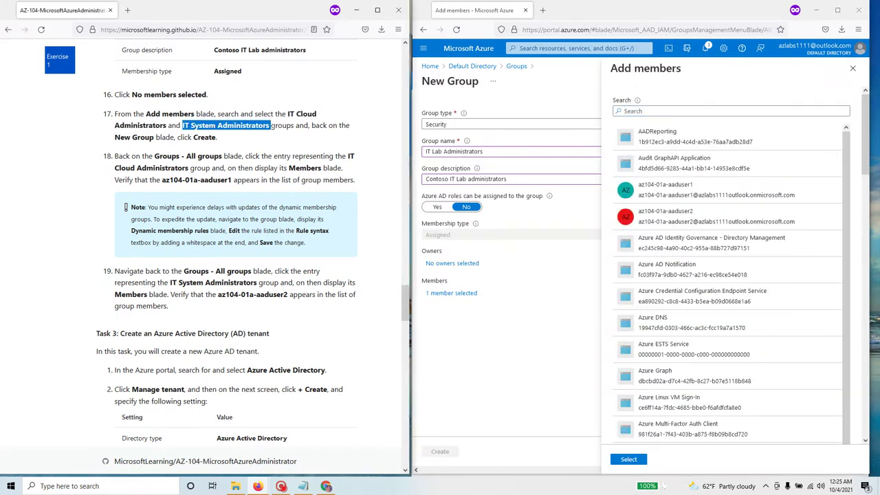
{"action": "left_click", "coordinate": [688, 111]}
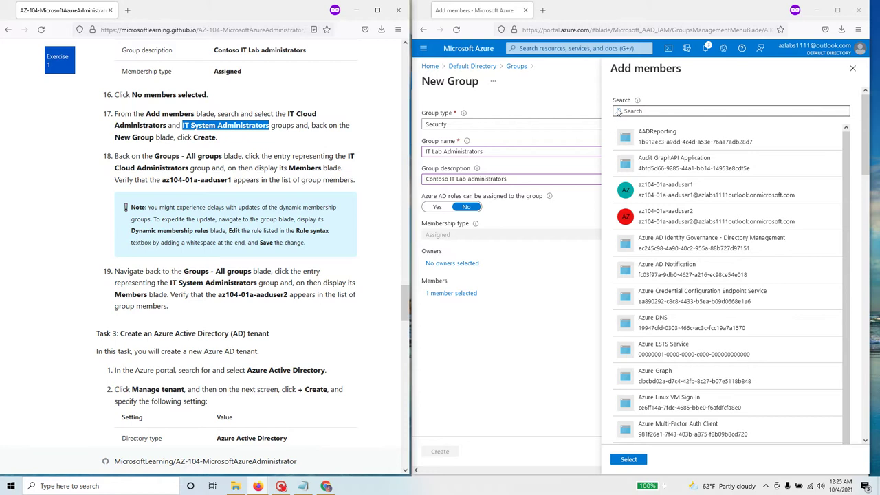
{"action": "key", "text": "ctrl+v"}
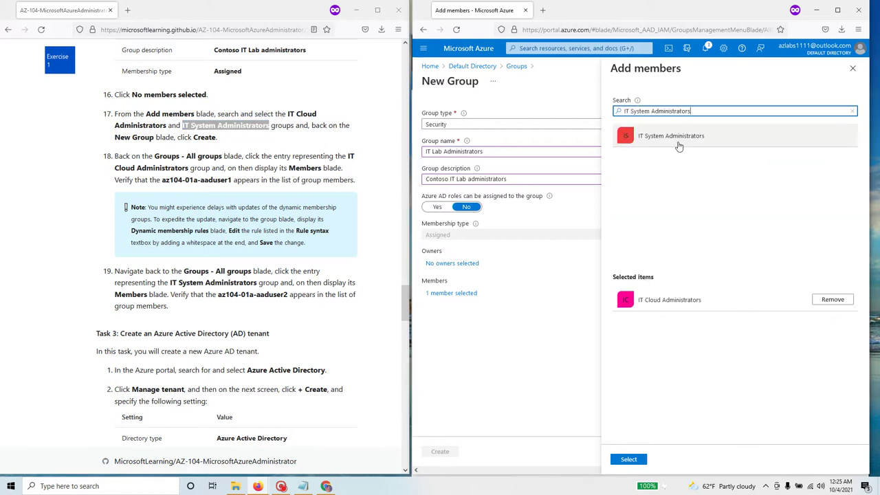
{"action": "left_click", "coordinate": [709, 136]}
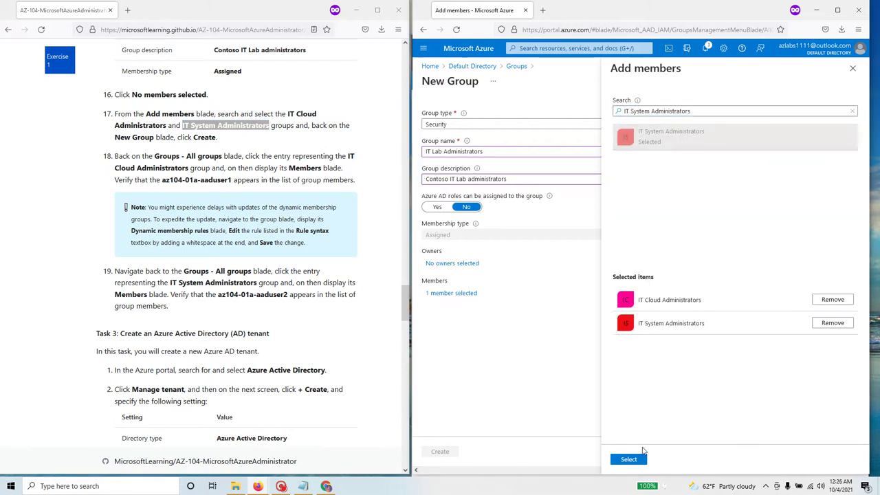
{"action": "left_click", "coordinate": [628, 460]}
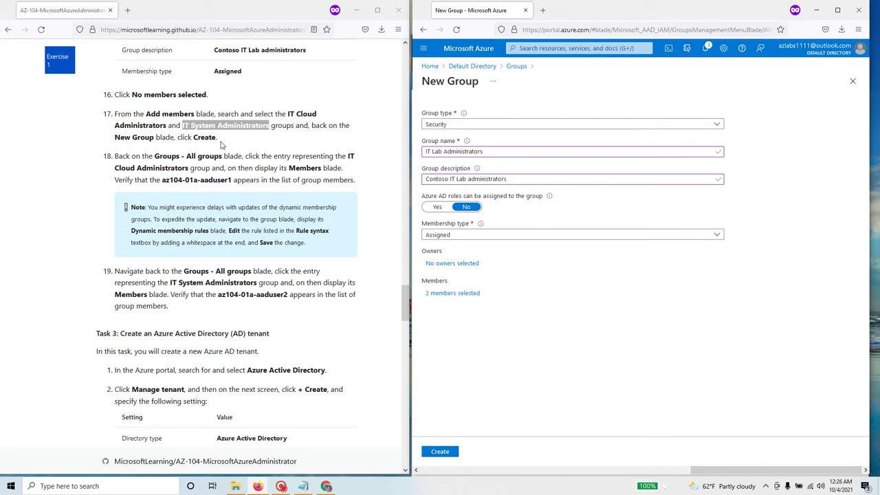
Create the IT Lab Administrators group and widen the Name column in the list of all groups to show the full names.
{"action": "double_click", "coordinate": [204, 137]}
{"action": "left_click", "coordinate": [441, 452]}
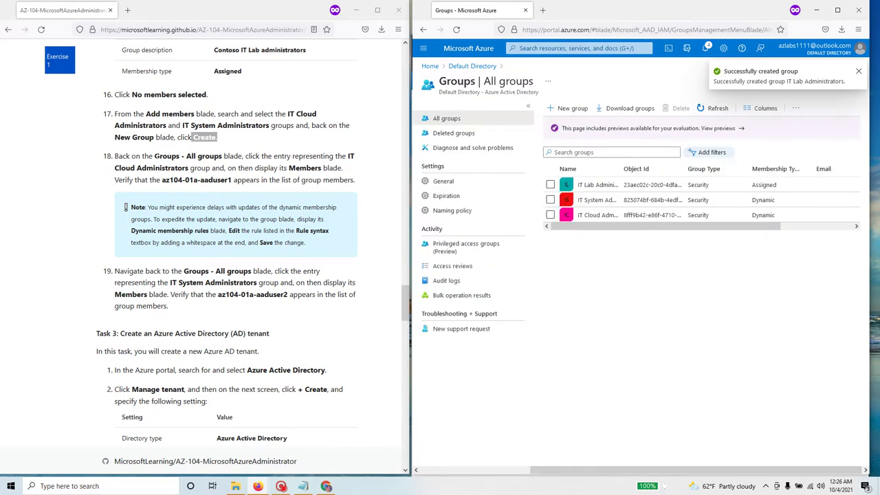
{"action": "left_click_drag", "start_coordinate": [154, 156], "coordinate": [241, 156]}
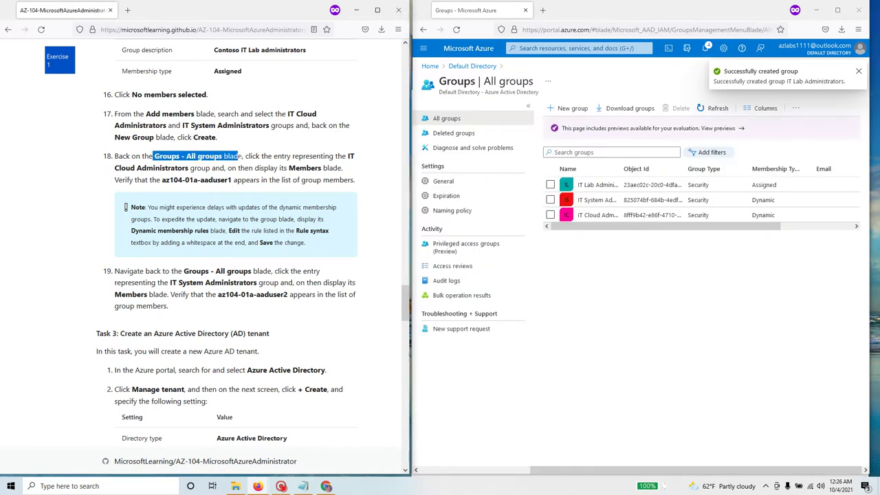
{"action": "left_click", "coordinate": [468, 121]}
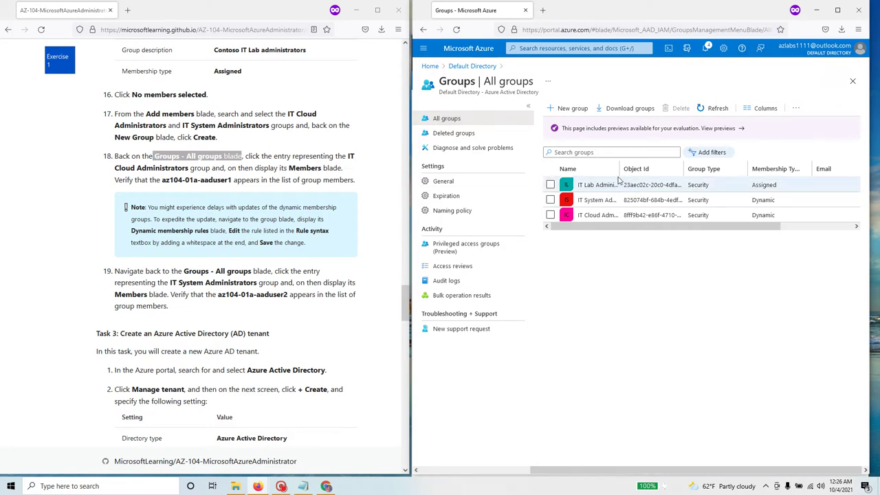
{"action": "left_click_drag", "start_coordinate": [621, 169], "coordinate": [674, 169]}
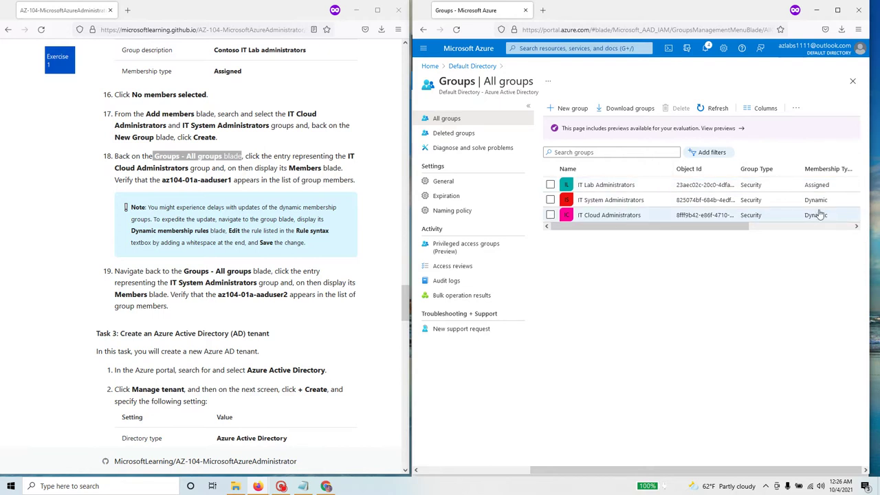
Display the members of IT Cloud Administrators, check for az104-01a-aaduser1, and read the lab note about dynamic membership update delays.
{"action": "left_click", "coordinate": [594, 216]}
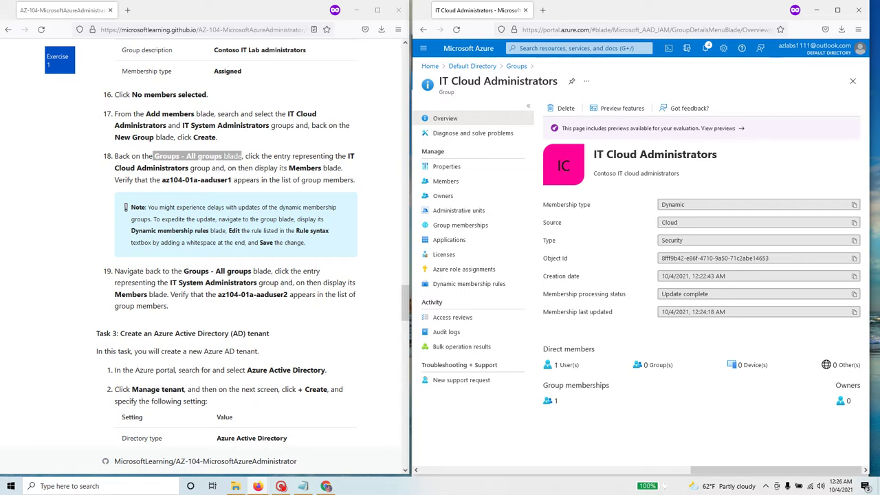
{"action": "left_click", "coordinate": [459, 183]}
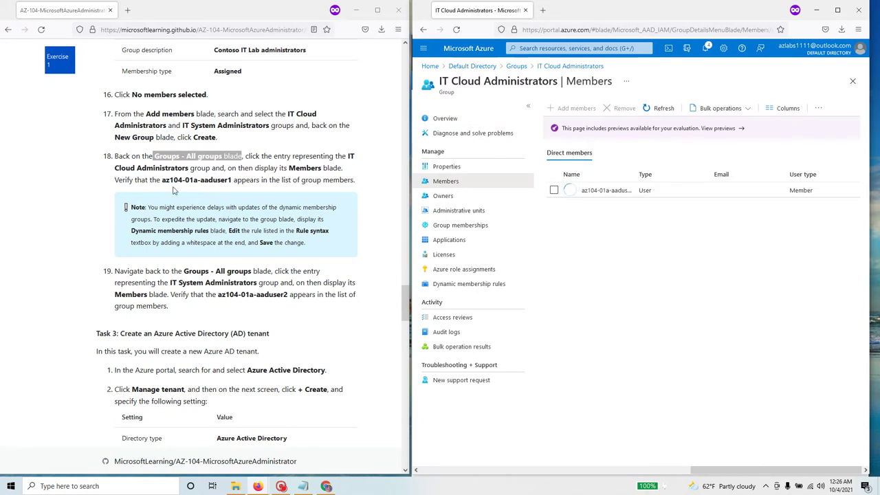
{"action": "left_click_drag", "start_coordinate": [163, 180], "coordinate": [356, 182]}
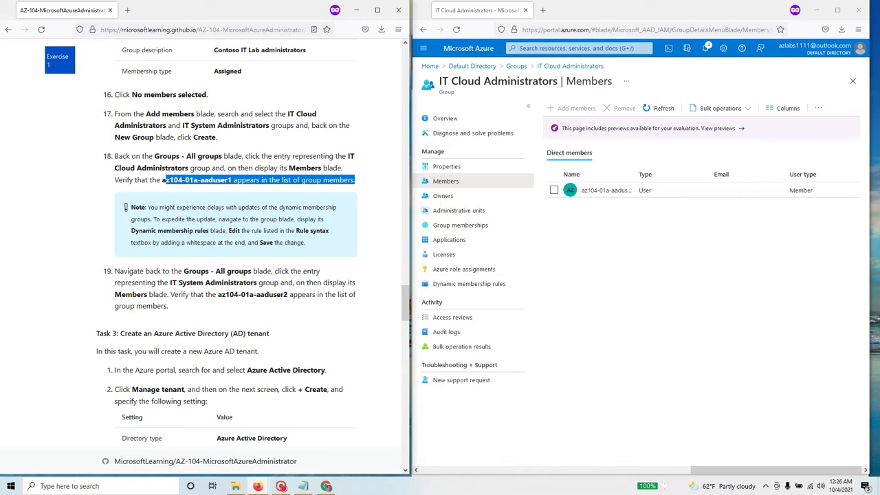
{"action": "left_click_drag", "start_coordinate": [148, 207], "coordinate": [306, 243]}
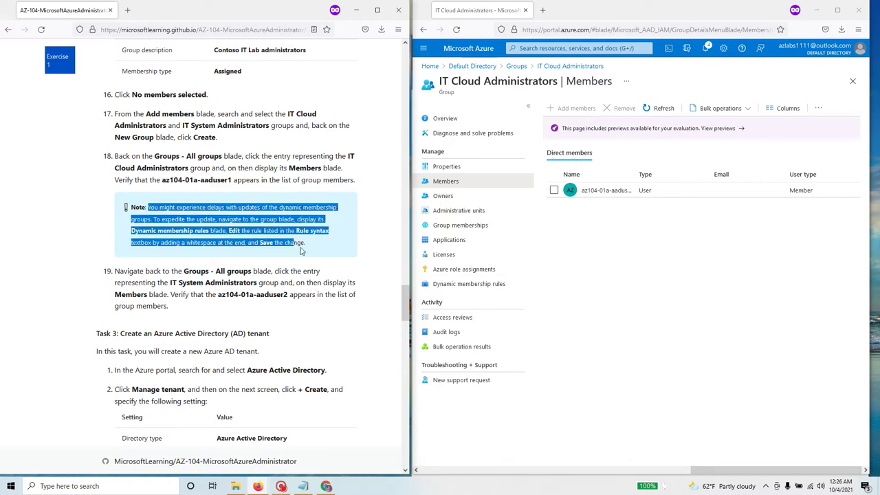
{"action": "left_click", "coordinate": [246, 216]}
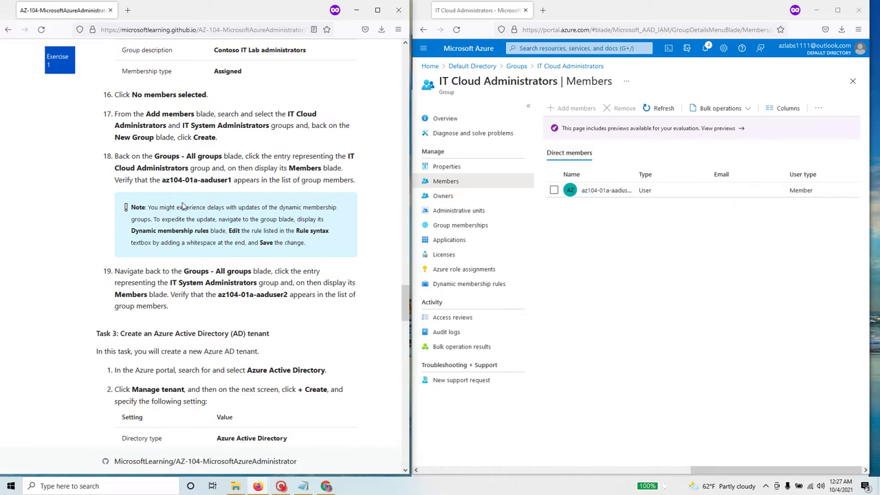
Review the jobTitle rule settings for both dynamic groups in the lab instructions and return to the membership verification instructions.
{"action": "scroll", "coordinate": [182, 205], "scroll_direction": "up", "scroll_amount": 6}
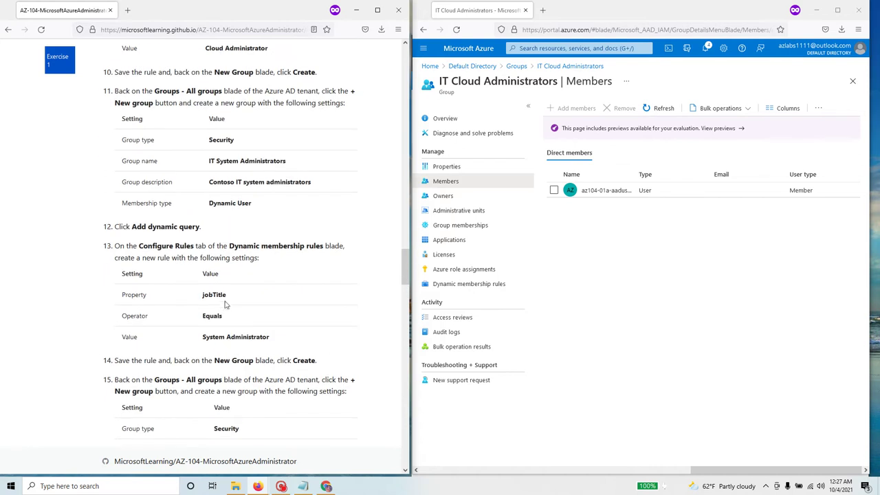
{"action": "left_click_drag", "start_coordinate": [214, 294], "coordinate": [202, 295]}
{"action": "left_click_drag", "start_coordinate": [269, 337], "coordinate": [209, 337]}
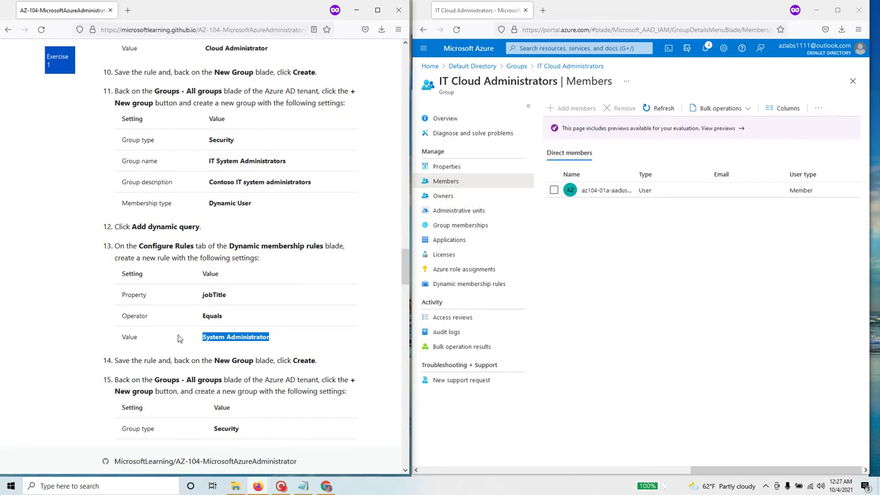
{"action": "scroll", "coordinate": [254, 206], "scroll_direction": "up", "scroll_amount": 2}
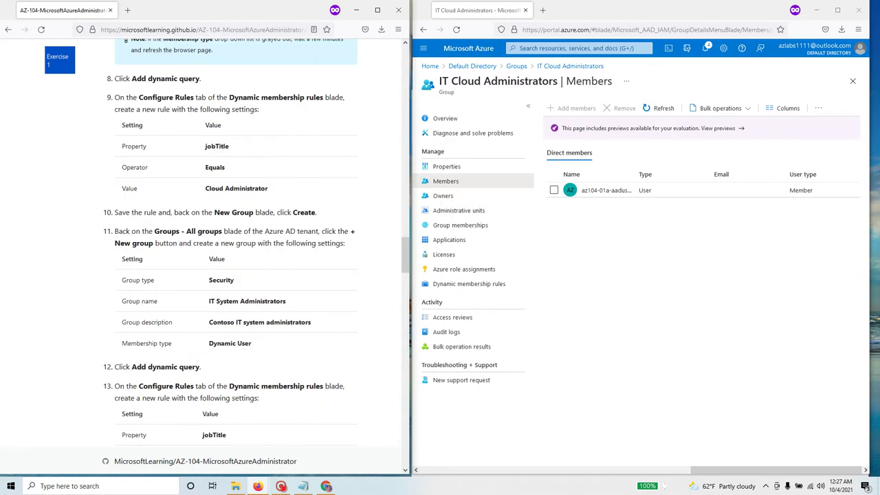
{"action": "left_click_drag", "start_coordinate": [275, 191], "coordinate": [206, 188]}
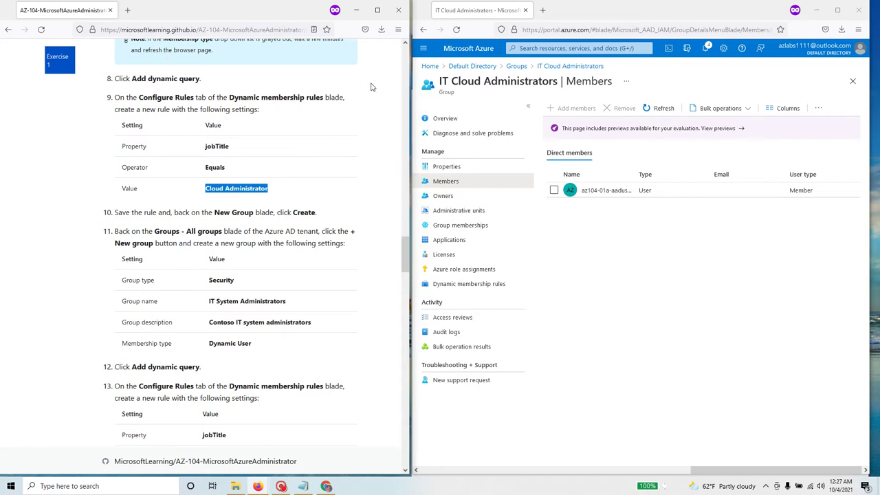
{"action": "scroll", "coordinate": [197, 340], "scroll_direction": "down", "scroll_amount": 1}
{"action": "scroll", "coordinate": [196, 340], "scroll_direction": "down", "scroll_amount": 5}
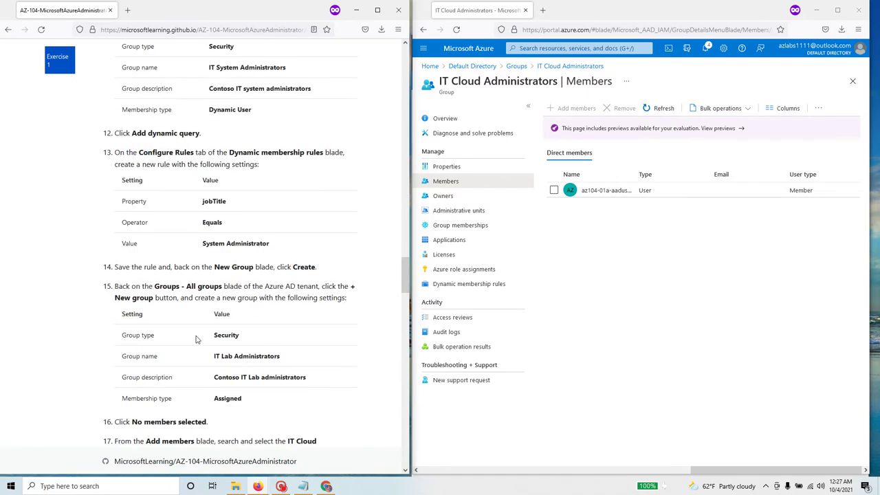
{"action": "scroll", "coordinate": [196, 337], "scroll_direction": "down", "scroll_amount": 3}
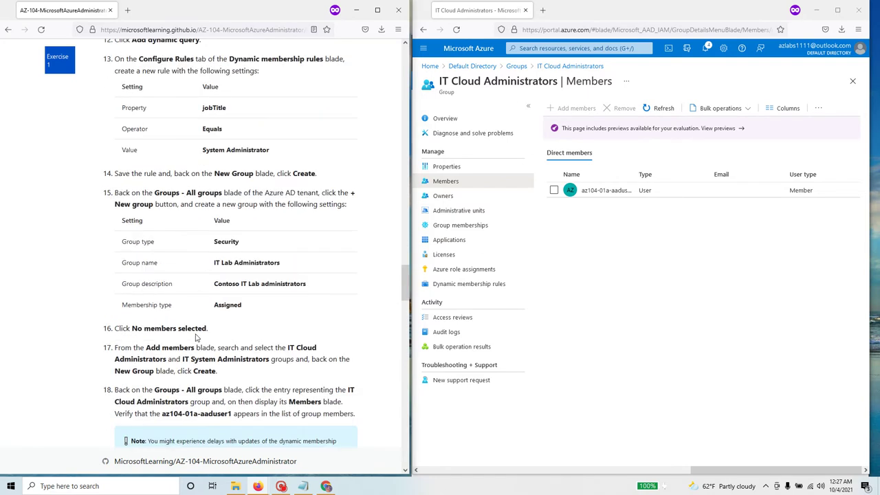
{"action": "scroll", "coordinate": [196, 338], "scroll_direction": "down", "scroll_amount": 6}
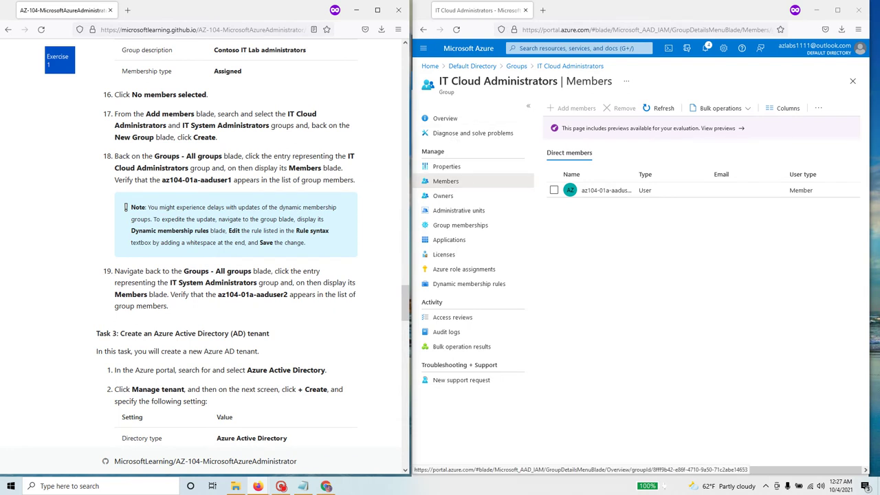
Go back to all groups and display the members of the IT System Administrators group.
{"action": "left_click", "coordinate": [517, 66]}
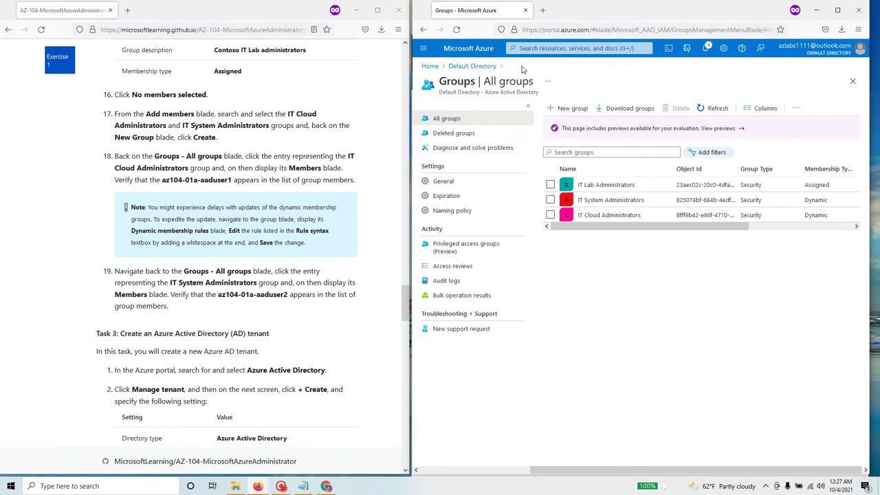
{"action": "left_click", "coordinate": [611, 200]}
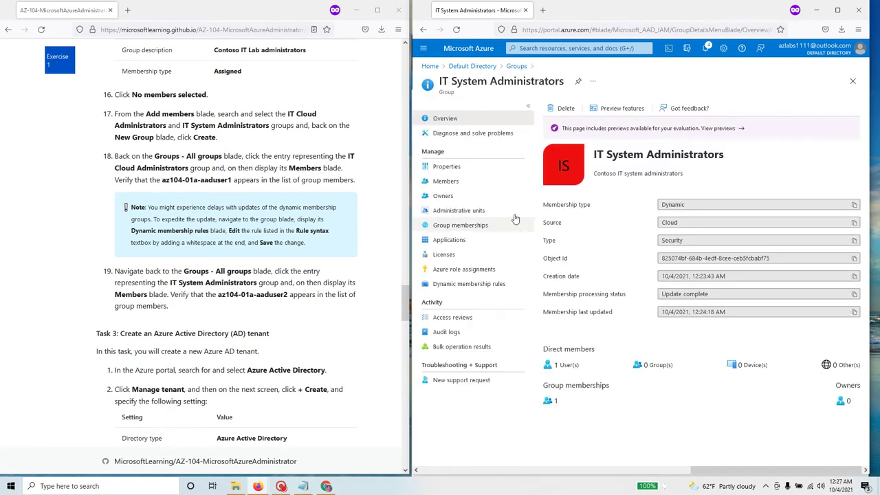
{"action": "left_click", "coordinate": [468, 181]}
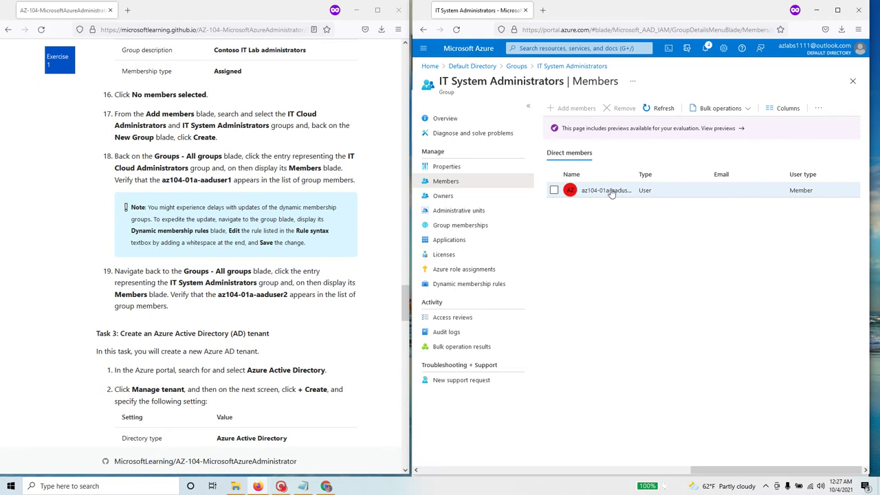
Open the profile of the IT System Administrators group's member and check the user's identity and job title.
{"action": "left_click", "coordinate": [611, 194]}
{"action": "scroll", "coordinate": [675, 337], "scroll_direction": "down", "scroll_amount": 1}
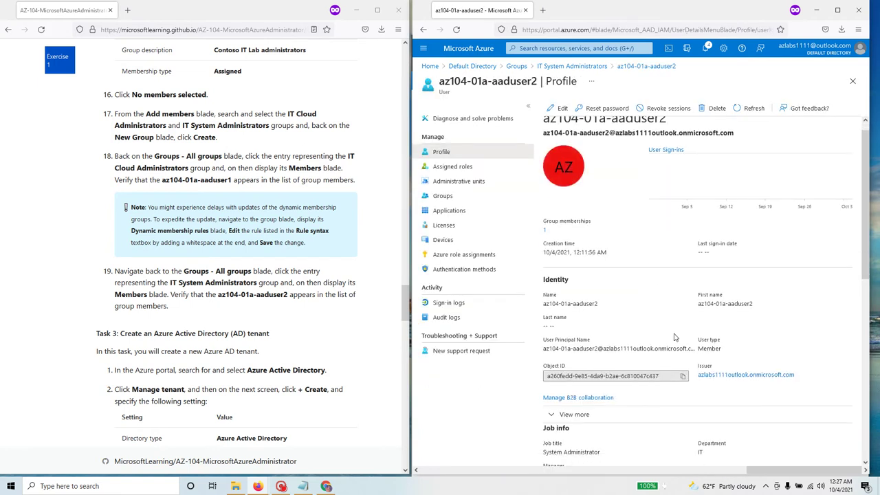
{"action": "scroll", "coordinate": [674, 337], "scroll_direction": "up", "scroll_amount": 1}
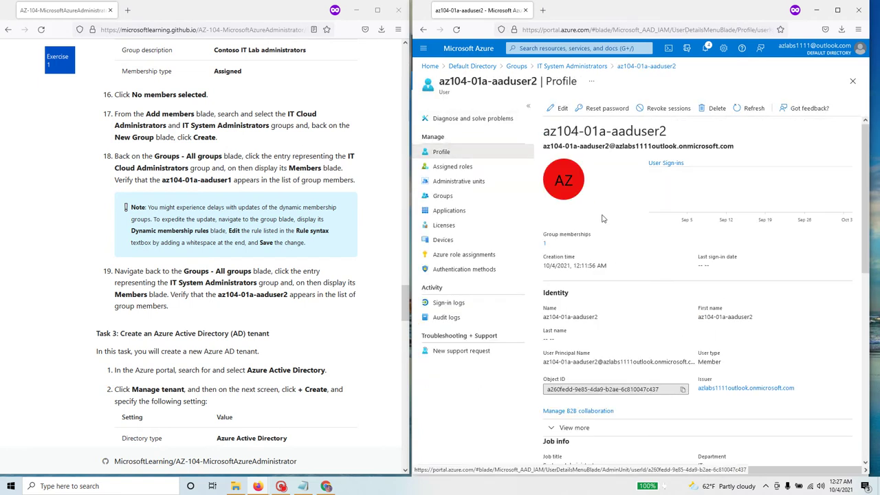
{"action": "scroll", "coordinate": [603, 218], "scroll_direction": "down", "scroll_amount": 3}
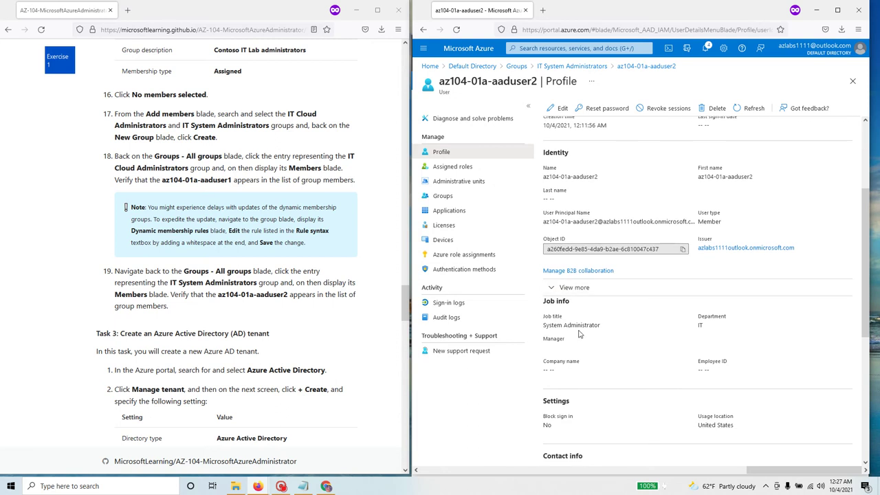
{"action": "left_click_drag", "start_coordinate": [600, 324], "coordinate": [543, 325]}
Return to the list of all groups and check the membership types of IT System Administrators and IT Cloud Administrators.
{"action": "left_click", "coordinate": [516, 67]}
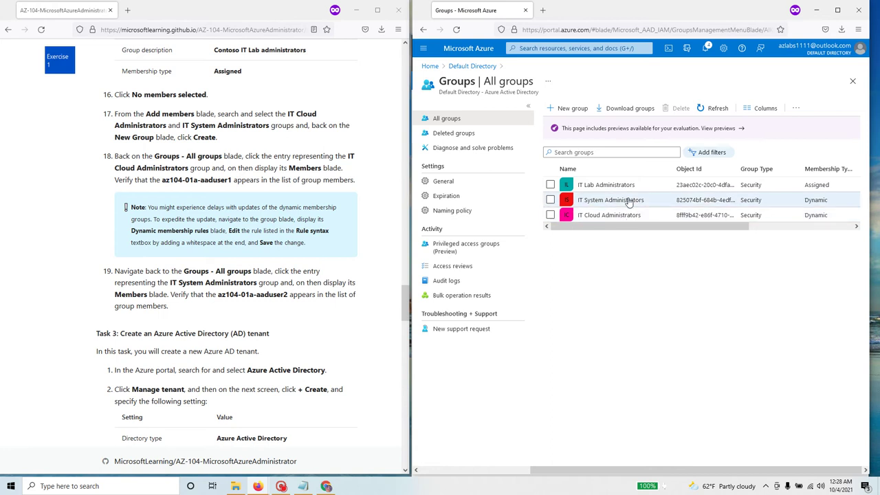
{"action": "left_click_drag", "start_coordinate": [804, 200], "coordinate": [832, 201]}
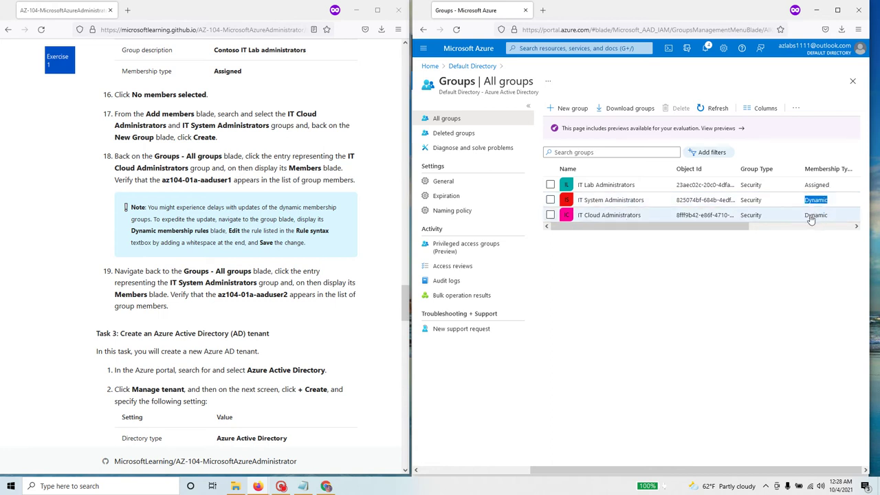
{"action": "left_click", "coordinate": [822, 215]}
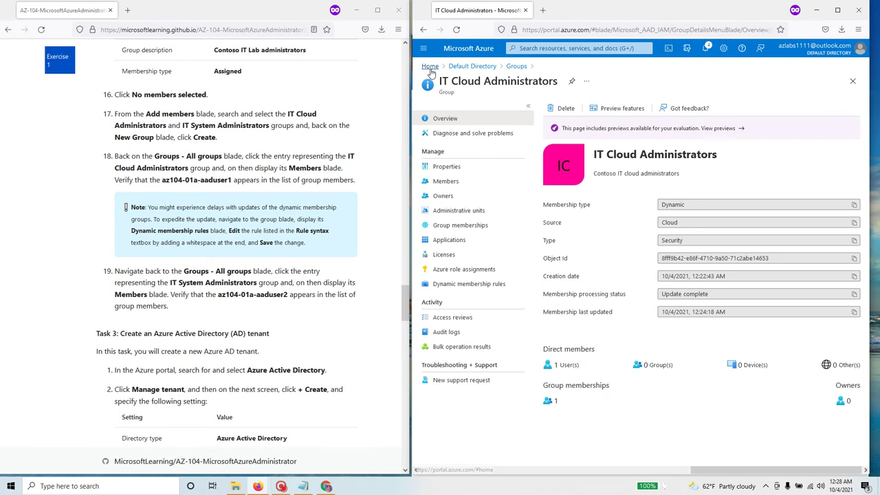
Reopen the list of all groups from Azure Active Directory, check the IT Lab Administrators entry, and bring up Task 3 in the lab instructions.
{"action": "left_click", "coordinate": [472, 67]}
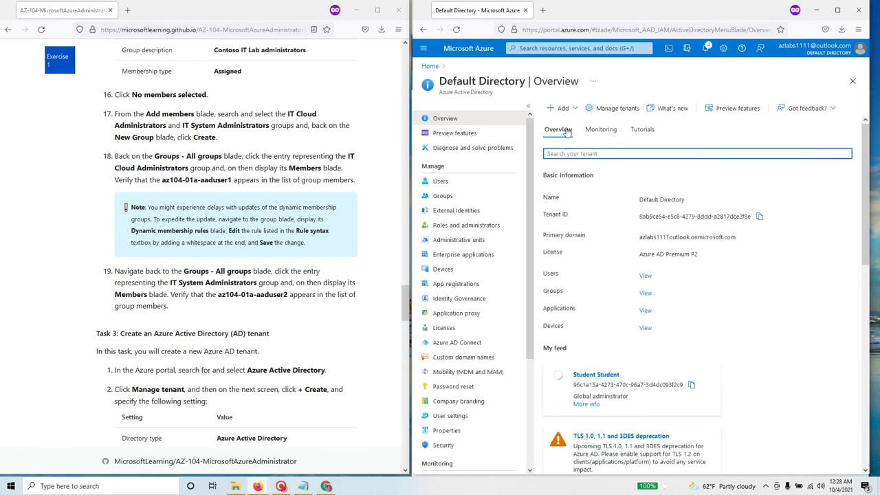
{"action": "left_click", "coordinate": [430, 66]}
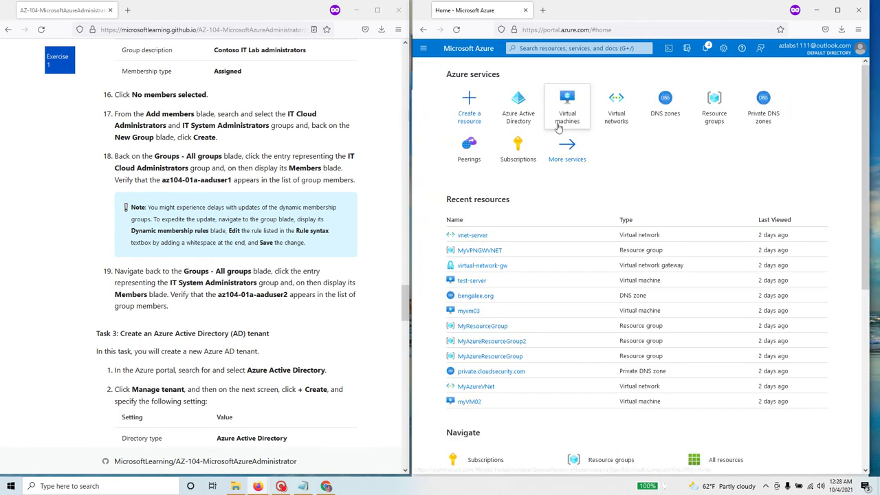
{"action": "left_click", "coordinate": [519, 111]}
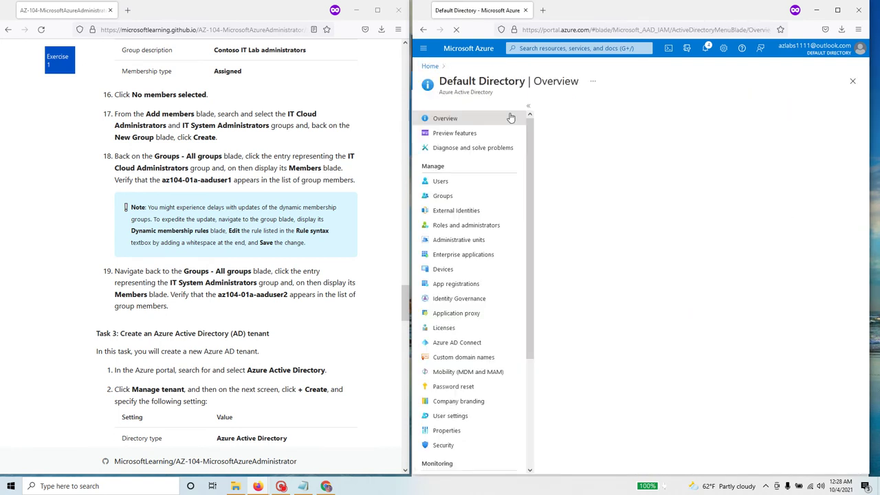
{"action": "left_click", "coordinate": [456, 197]}
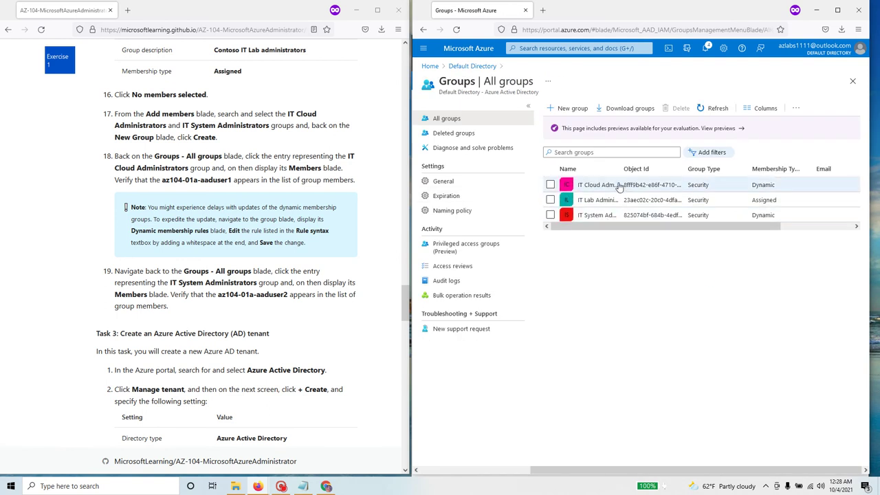
{"action": "left_click_drag", "start_coordinate": [780, 201], "coordinate": [582, 211]}
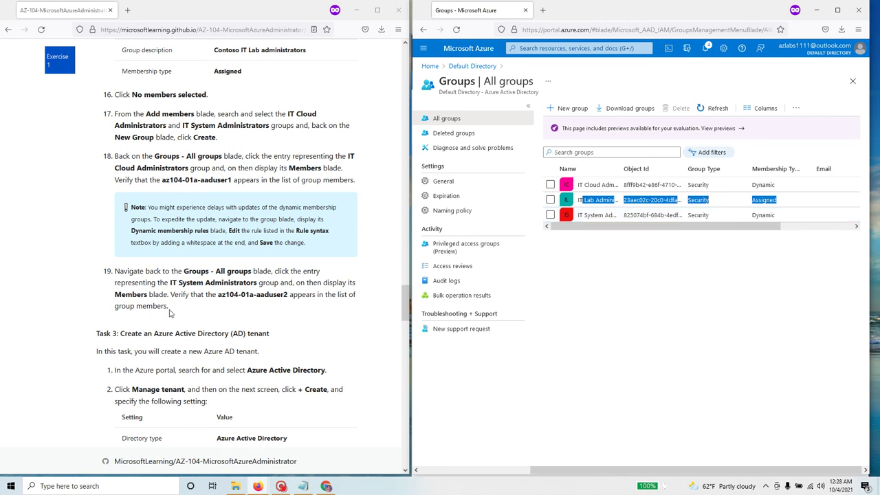
{"action": "scroll", "coordinate": [170, 313], "scroll_direction": "down", "scroll_amount": 3}
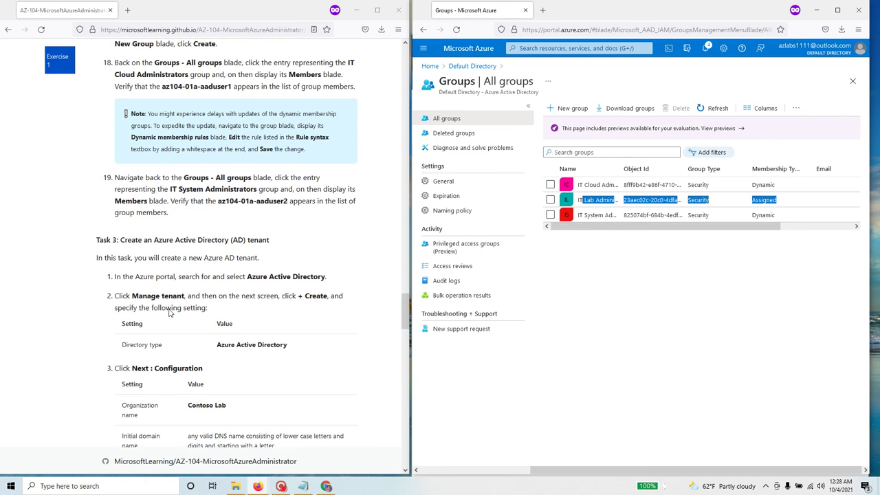